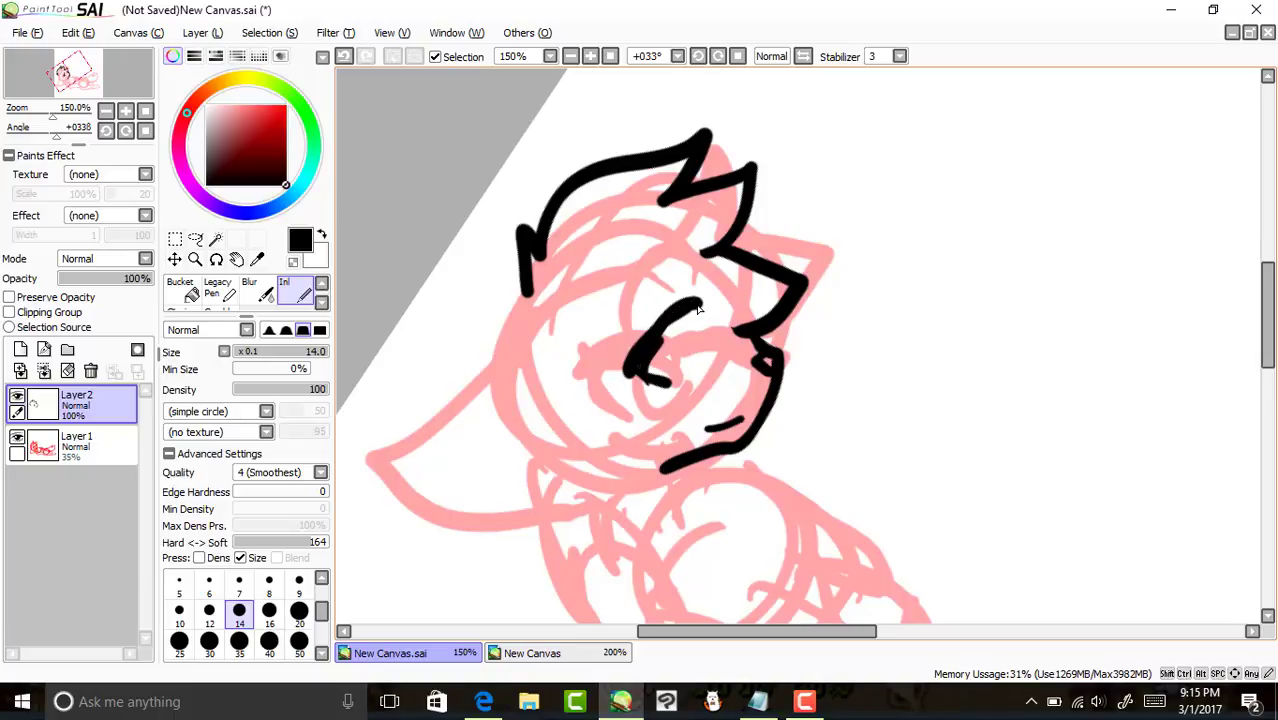
pyautogui.click(346, 57)
pyautogui.click(346, 57)
pyautogui.moveTo(656, 380); pyautogui.dragTo(690, 306)
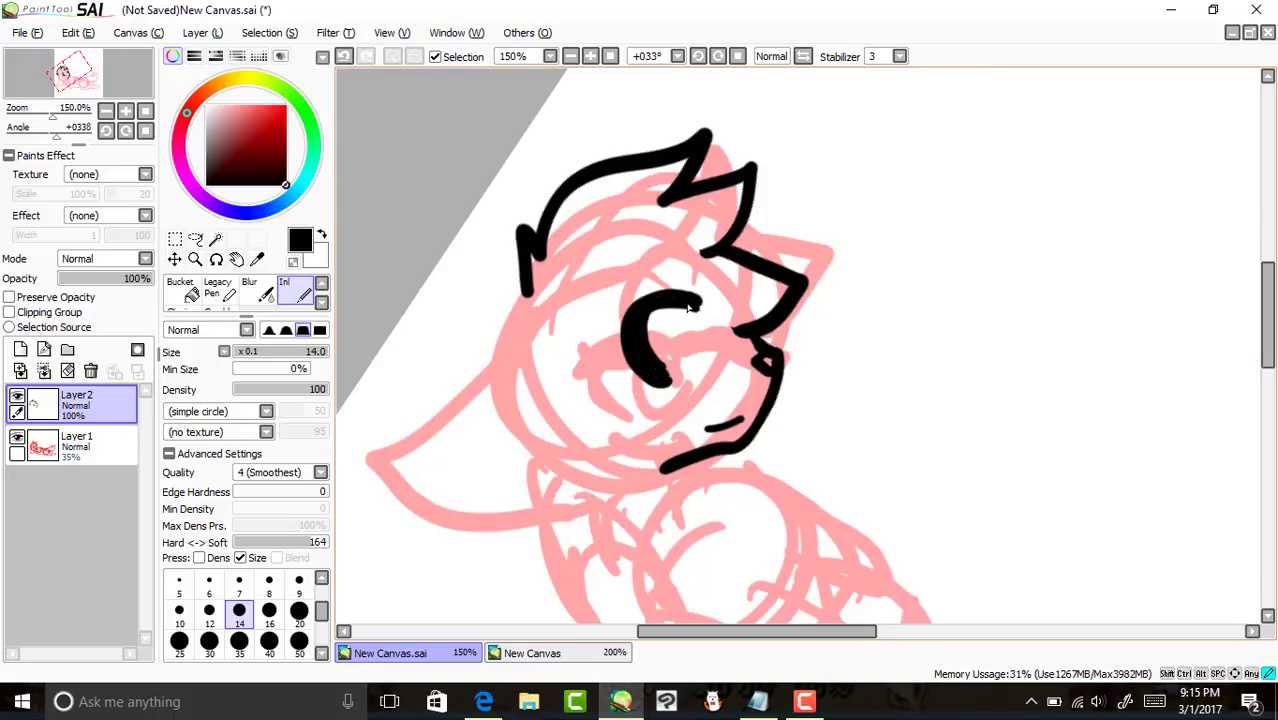
pyautogui.moveTo(692, 328); pyautogui.dragTo(672, 366)
pyautogui.click(343, 57)
pyautogui.click(343, 57)
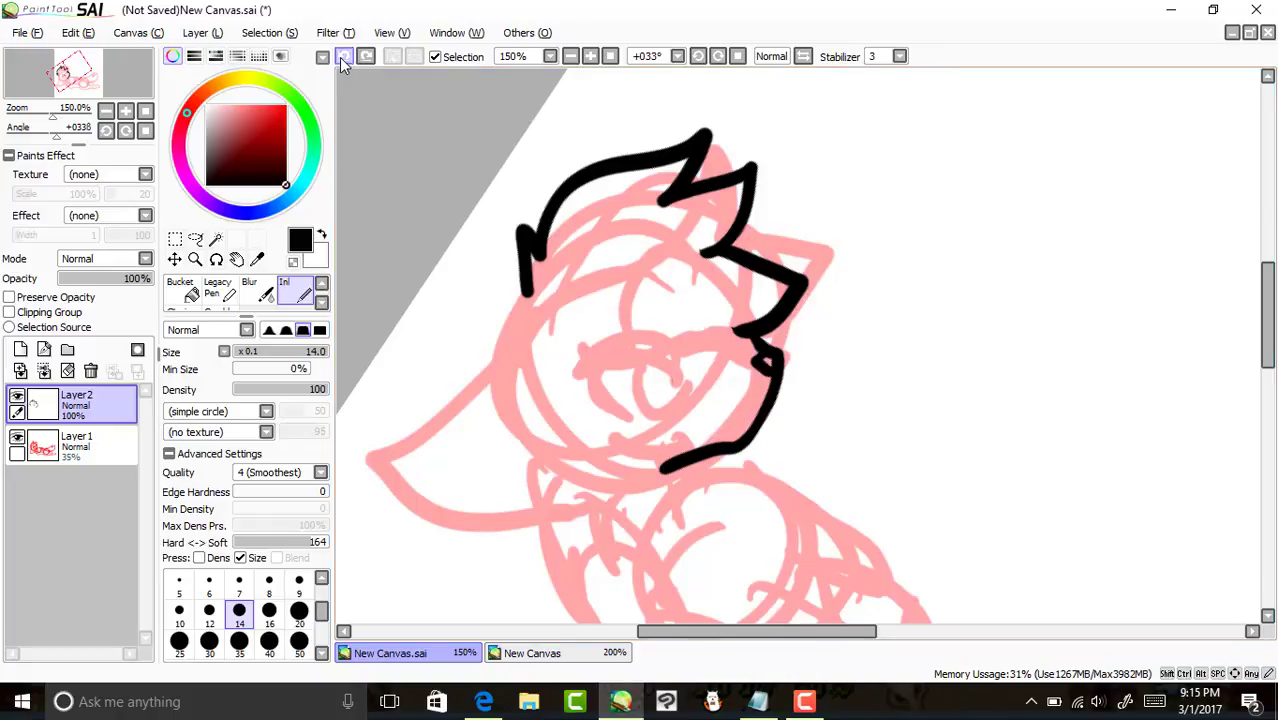
# Ink the back of the head, the hanging ear with its inner fold and the jagged cheek fur.
pyautogui.moveTo(528, 258)
pyautogui.mouseDown()
pyautogui.moveTo(440, 428)
pyautogui.moveTo(622, 466)
pyautogui.mouseUp()
pyautogui.moveTo(565, 362); pyautogui.dragTo(585, 452)
pyautogui.moveTo(516, 412); pyautogui.dragTo(440, 404)
# Ink the face's eye with a thick curved lid, a small round pupil and short dots around it.
pyautogui.moveTo(701, 335); pyautogui.dragTo(638, 344)
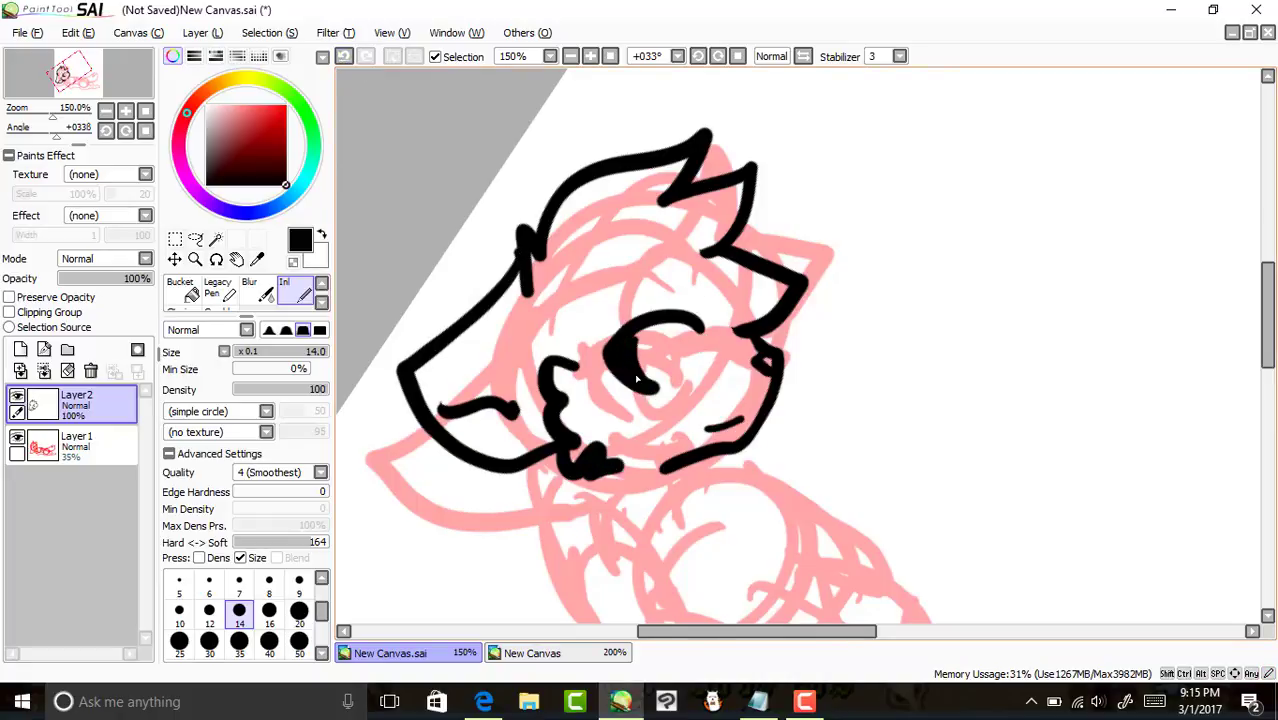
pyautogui.moveTo(668, 385); pyautogui.dragTo(673, 373)
pyautogui.click(345, 56)
pyautogui.click(610, 56)
pyautogui.click(591, 56)
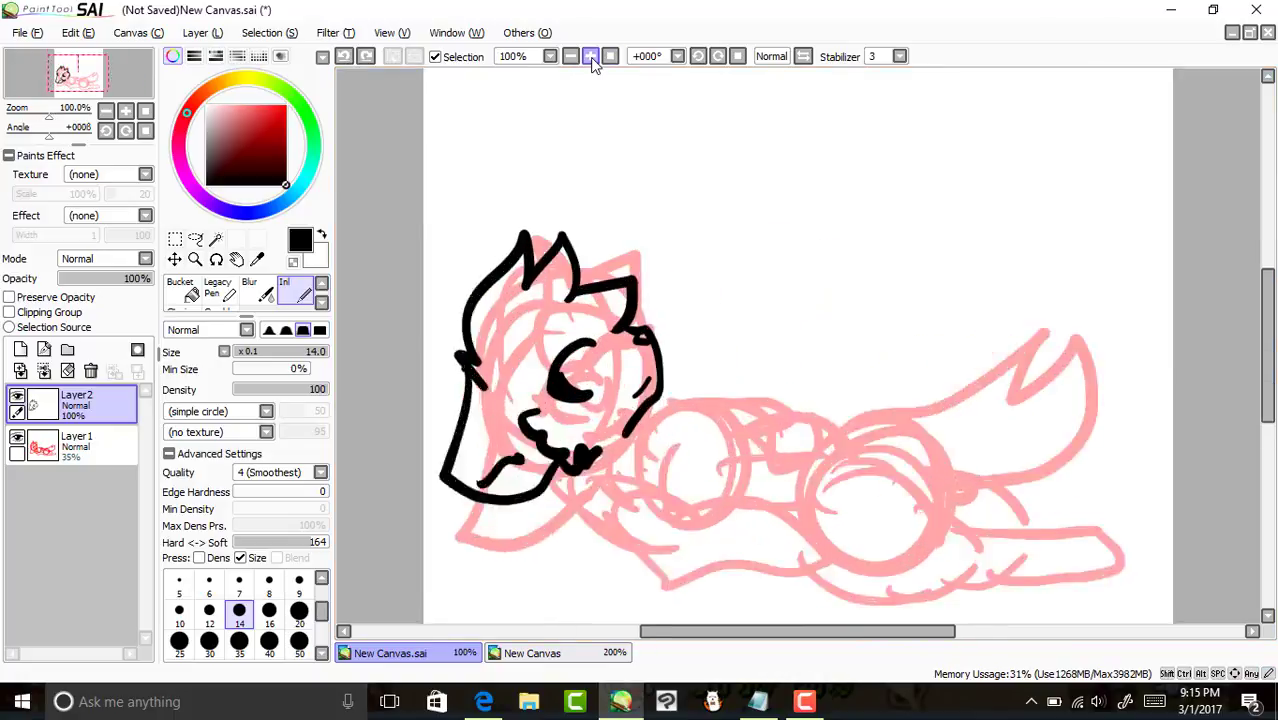
pyautogui.click(591, 56)
pyautogui.moveTo(507, 394); pyautogui.dragTo(509, 392)
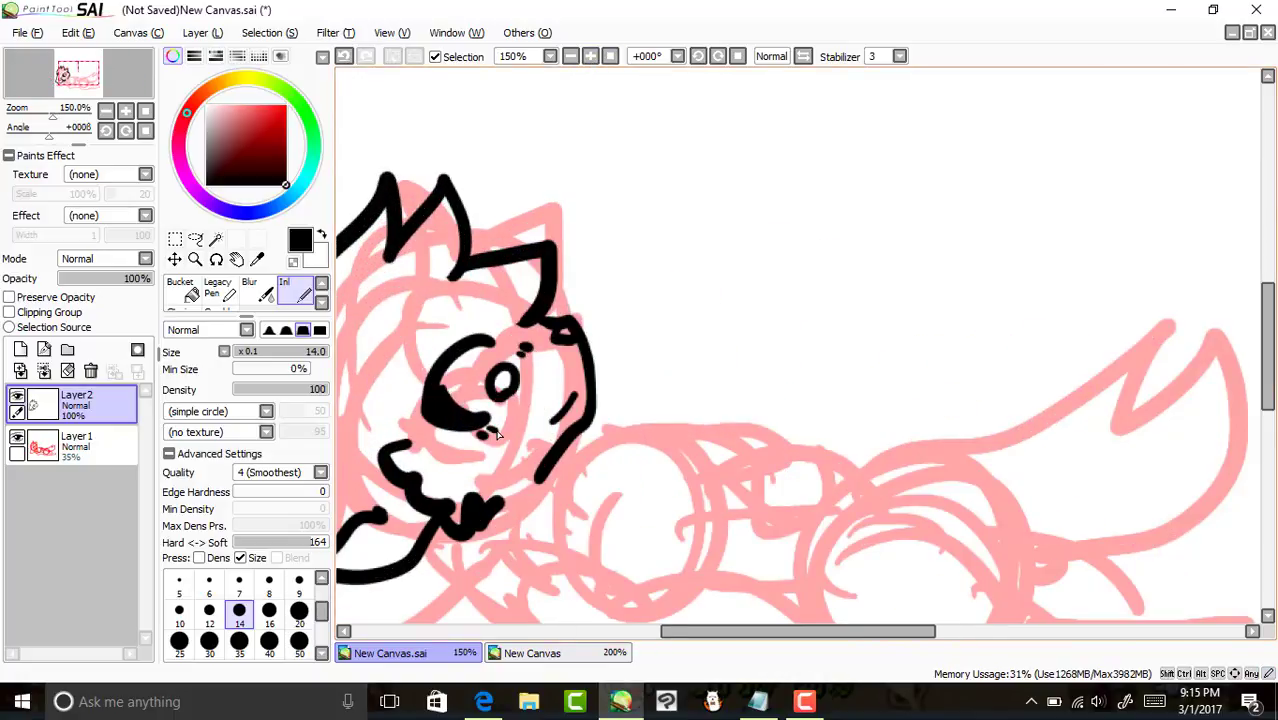
pyautogui.moveTo(470, 343); pyautogui.dragTo(496, 334)
pyautogui.moveTo(121, 68)
pyautogui.mouseDown()
pyautogui.moveTo(118, 85)
pyautogui.moveTo(112, 74)
pyautogui.mouseUp()
pyautogui.moveTo(448, 252)
pyautogui.mouseDown()
pyautogui.moveTo(515, 368)
pyautogui.moveTo(550, 370)
pyautogui.mouseUp()
pyautogui.moveTo(492, 250)
pyautogui.mouseDown()
pyautogui.moveTo(615, 328)
pyautogui.moveTo(748, 383)
pyautogui.moveTo(542, 374)
pyautogui.mouseUp()
pyautogui.click(344, 57)
pyautogui.click(344, 57)
pyautogui.click(344, 57)
# Ink the jagged chest fur, the lower foreleg stretched along the body and the upper foreleg resting on the belly.
pyautogui.moveTo(546, 176)
pyautogui.mouseDown()
pyautogui.moveTo(617, 119)
pyautogui.moveTo(588, 203)
pyautogui.mouseUp()
pyautogui.moveTo(616, 174); pyautogui.dragTo(632, 228)
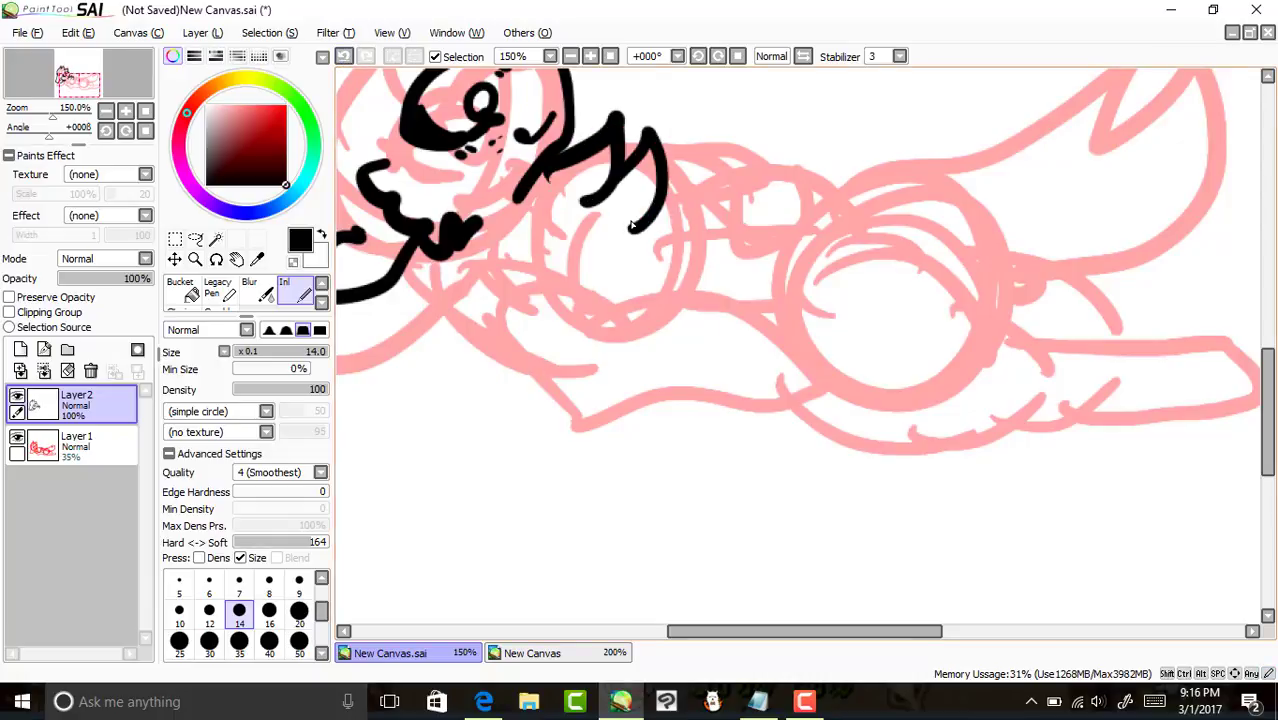
pyautogui.moveTo(466, 250); pyautogui.dragTo(530, 350)
pyautogui.moveTo(535, 270)
pyautogui.mouseDown()
pyautogui.moveTo(780, 358)
pyautogui.moveTo(530, 355)
pyautogui.mouseUp()
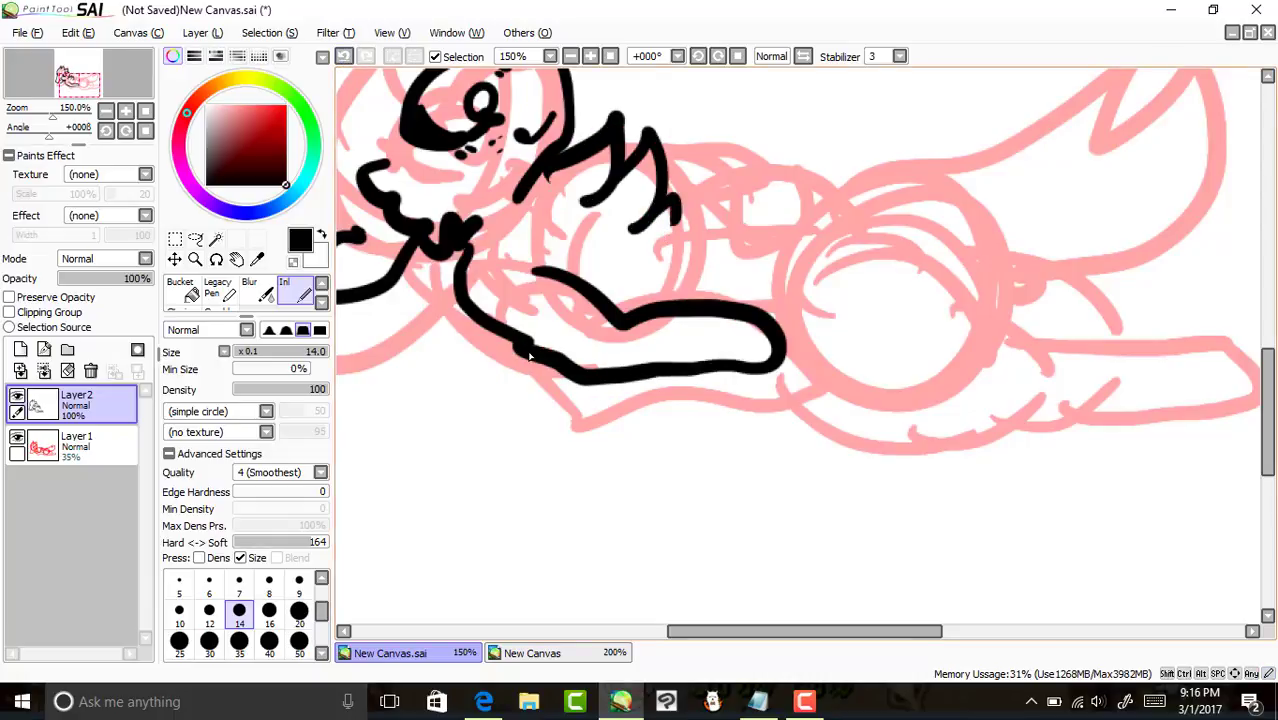
pyautogui.moveTo(662, 155)
pyautogui.mouseDown()
pyautogui.moveTo(763, 165)
pyautogui.moveTo(728, 215)
pyautogui.moveTo(798, 195)
pyautogui.moveTo(678, 212)
pyautogui.mouseUp()
pyautogui.hotkey('ctrl', 'z')
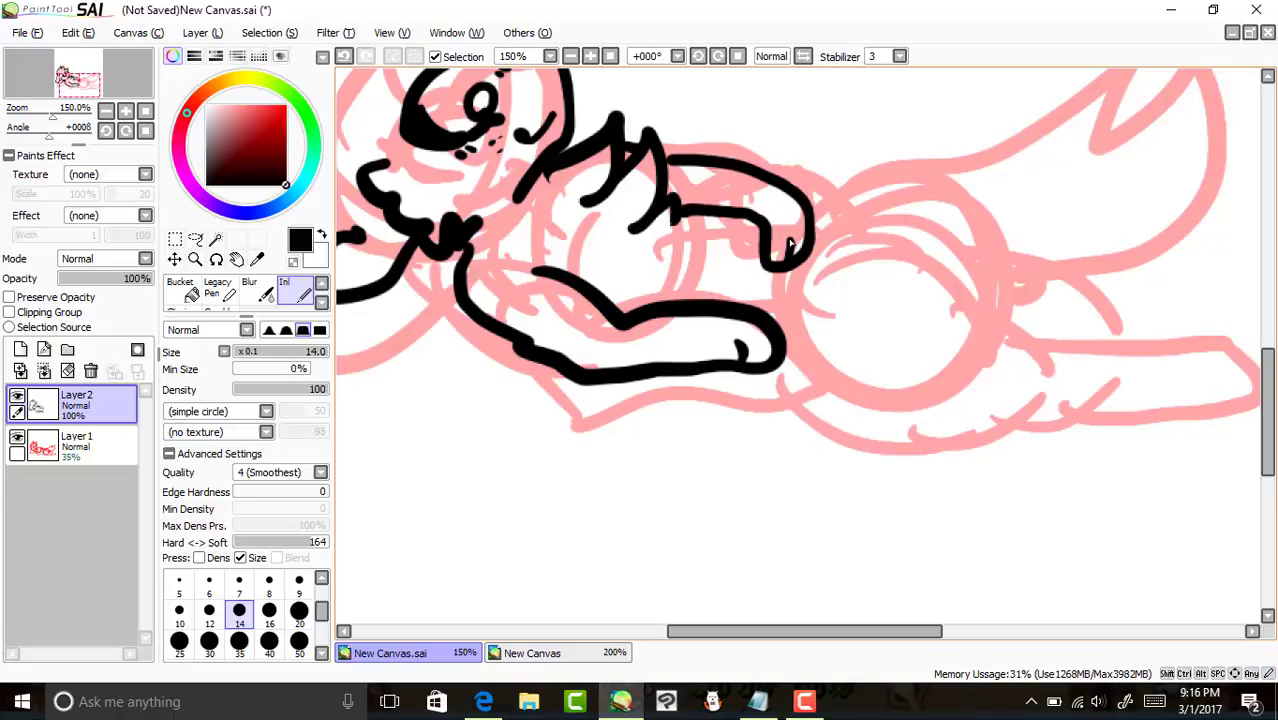
pyautogui.moveTo(780, 330); pyautogui.dragTo(798, 277)
pyautogui.moveTo(786, 350); pyautogui.dragTo(867, 366)
pyautogui.click(344, 57)
pyautogui.click(344, 57)
# Select the upper foreleg on the line layer, move and transform it slightly upward, and clear the selection.
pyautogui.moveTo(112, 79)
pyautogui.mouseDown()
pyautogui.moveTo(125, 78)
pyautogui.moveTo(100, 82)
pyautogui.mouseUp()
pyautogui.click(175, 239)
pyautogui.moveTo(783, 126); pyautogui.dragTo(634, 253)
pyautogui.moveTo(704, 214); pyautogui.dragTo(693, 184)
pyautogui.hotkey('ctrl', 't')
pyautogui.moveTo(843, 195); pyautogui.dragTo(846, 155)
pyautogui.moveTo(770, 177); pyautogui.dragTo(768, 158)
pyautogui.click(203, 460)
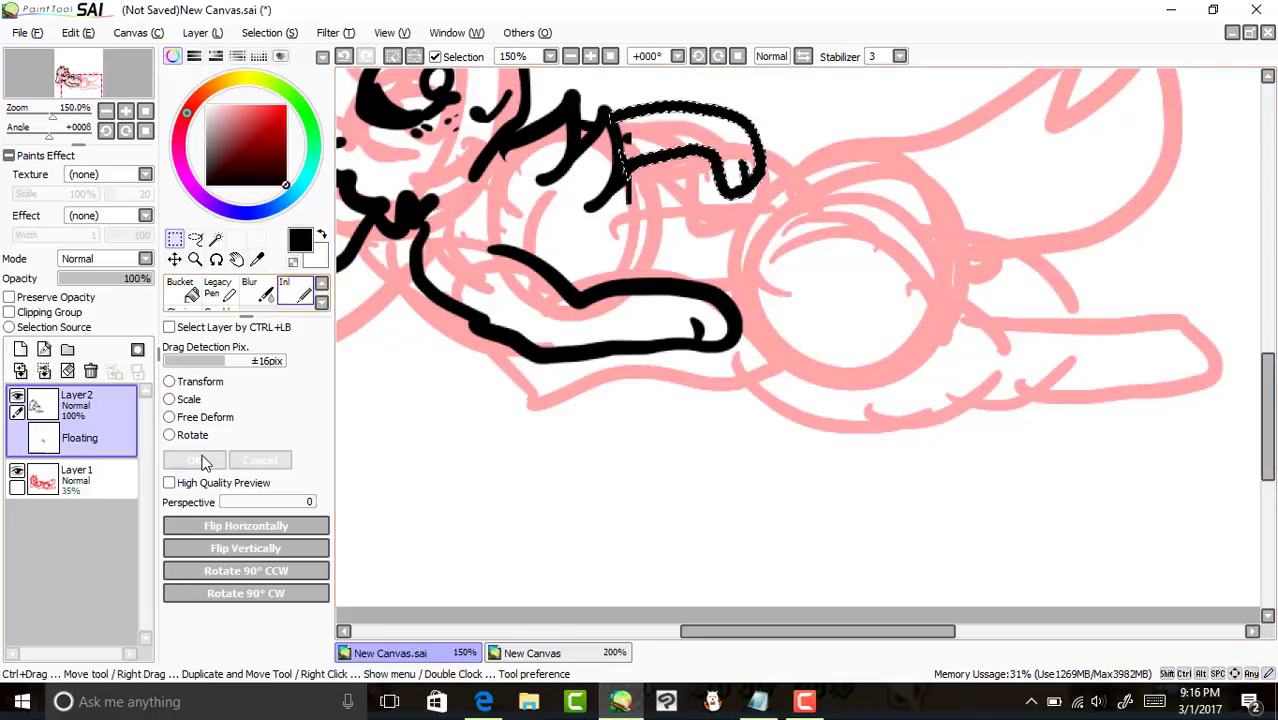
pyautogui.click(391, 57)
# Ink the belly line and both outstretched hind legs, continuing from the upper and lower forelegs.
pyautogui.click(524, 653)
pyautogui.click(443, 654)
pyautogui.moveTo(545, 633); pyautogui.dragTo(822, 632)
pyautogui.moveTo(751, 159); pyautogui.dragTo(901, 211)
pyautogui.hotkey('ctrl', 'z')
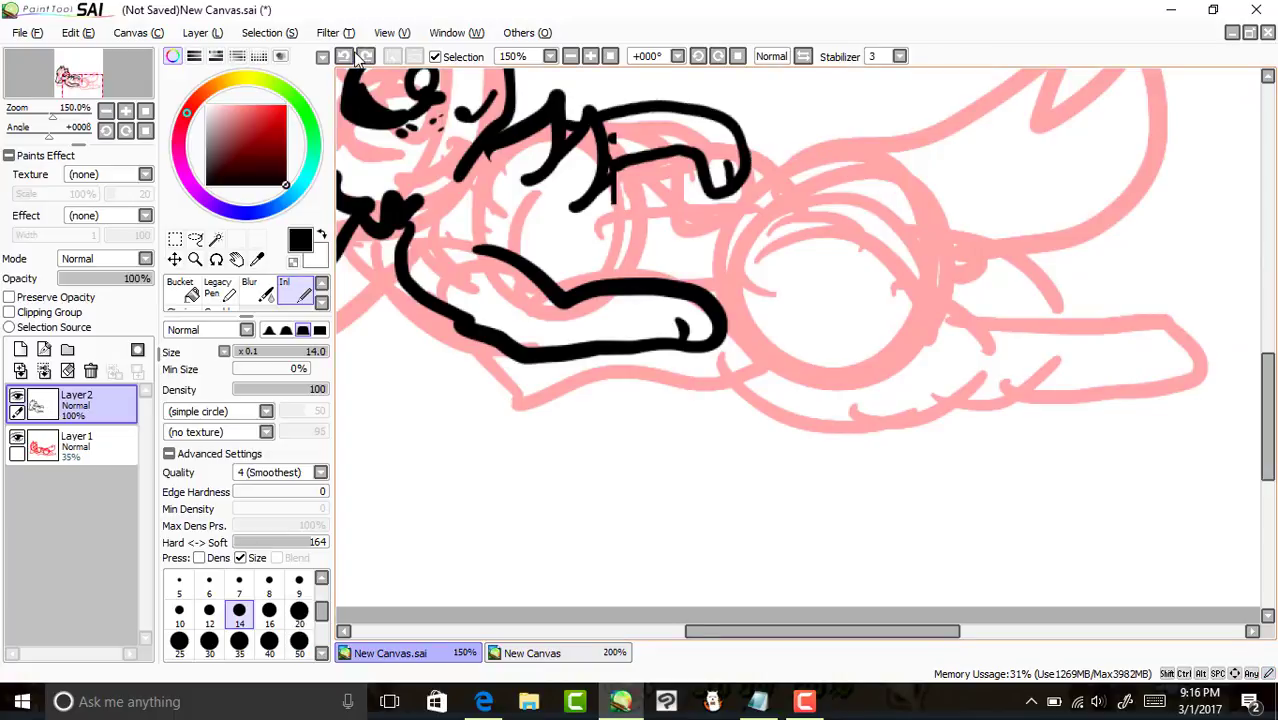
pyautogui.moveTo(748, 160); pyautogui.dragTo(838, 215)
pyautogui.moveTo(715, 333); pyautogui.dragTo(825, 350)
pyautogui.moveTo(1075, 283)
pyautogui.mouseDown()
pyautogui.moveTo(837, 255)
pyautogui.moveTo(832, 228)
pyautogui.moveTo(1037, 240)
pyautogui.moveTo(1020, 265)
pyautogui.mouseUp()
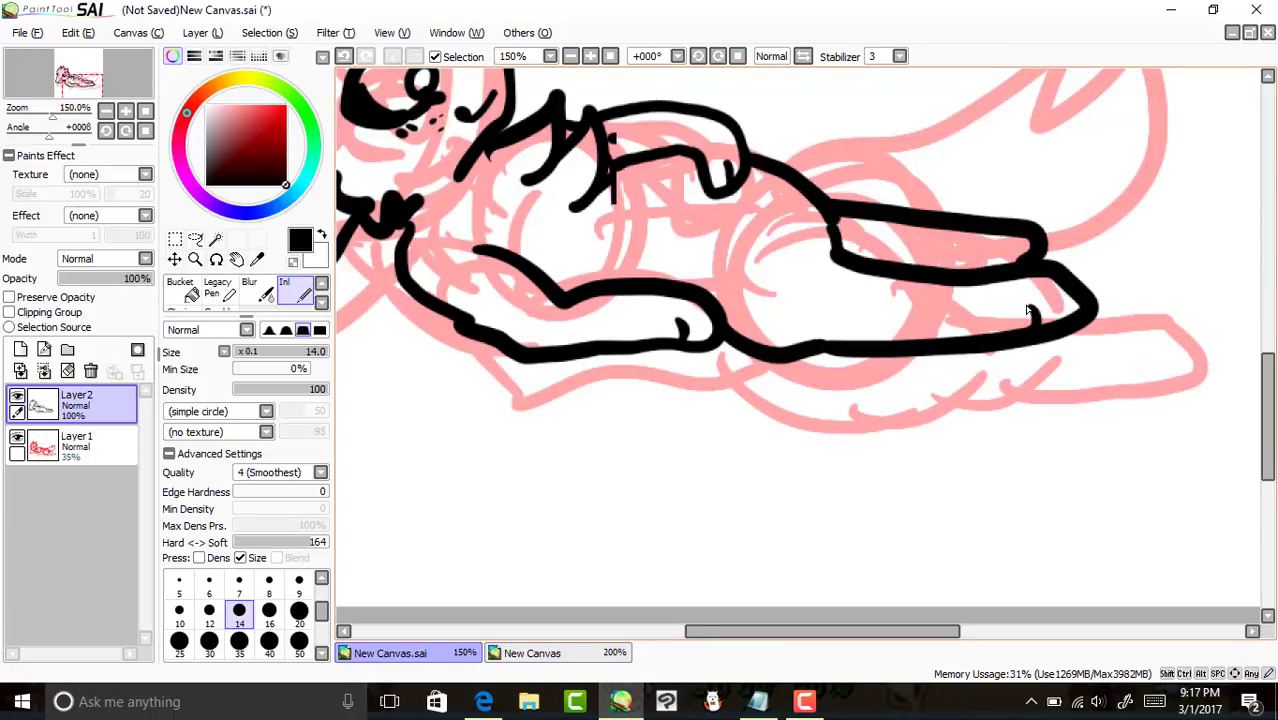
# Ink the curved shape below the hind leg, the raised pointed tail and the thigh line.
pyautogui.scroll(3, 1055, 298)
pyautogui.moveTo(715, 478)
pyautogui.mouseDown()
pyautogui.moveTo(832, 552)
pyautogui.moveTo(948, 489)
pyautogui.mouseUp()
pyautogui.moveTo(808, 312); pyautogui.dragTo(967, 212)
pyautogui.moveTo(938, 135); pyautogui.dragTo(952, 338)
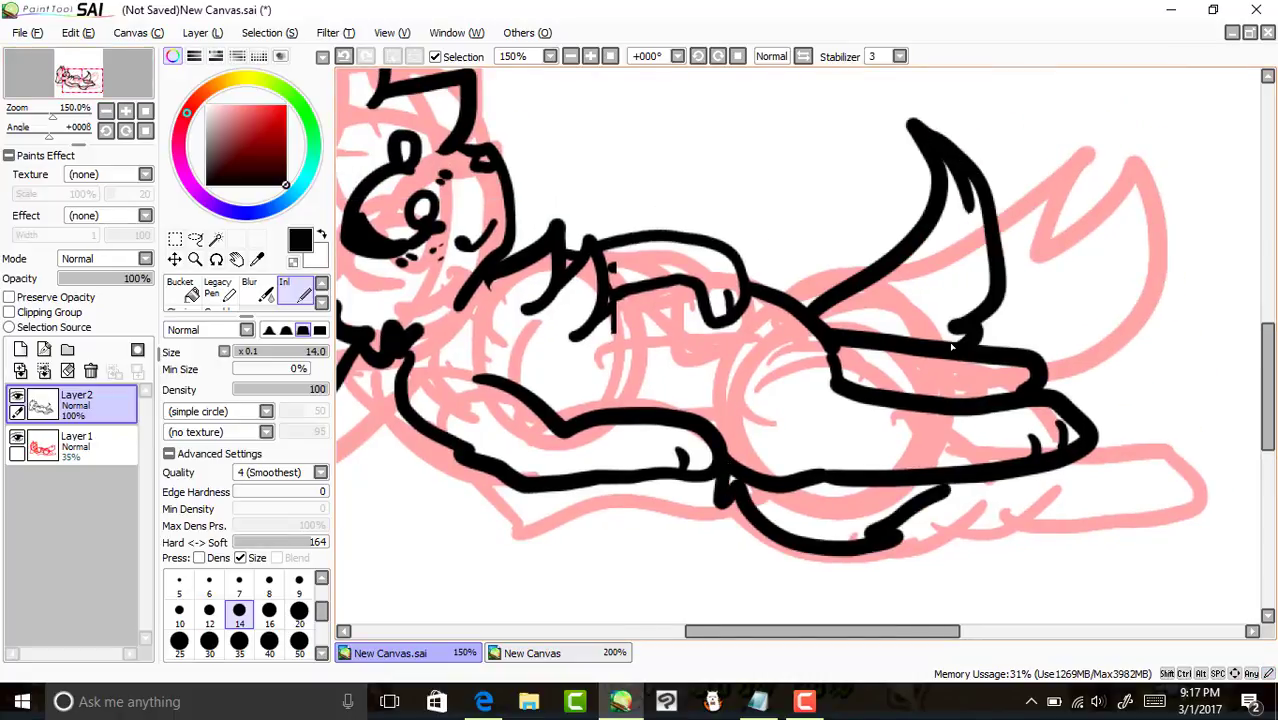
pyautogui.moveTo(838, 402)
pyautogui.mouseDown()
pyautogui.moveTo(791, 364)
pyautogui.moveTo(745, 376)
pyautogui.mouseUp()
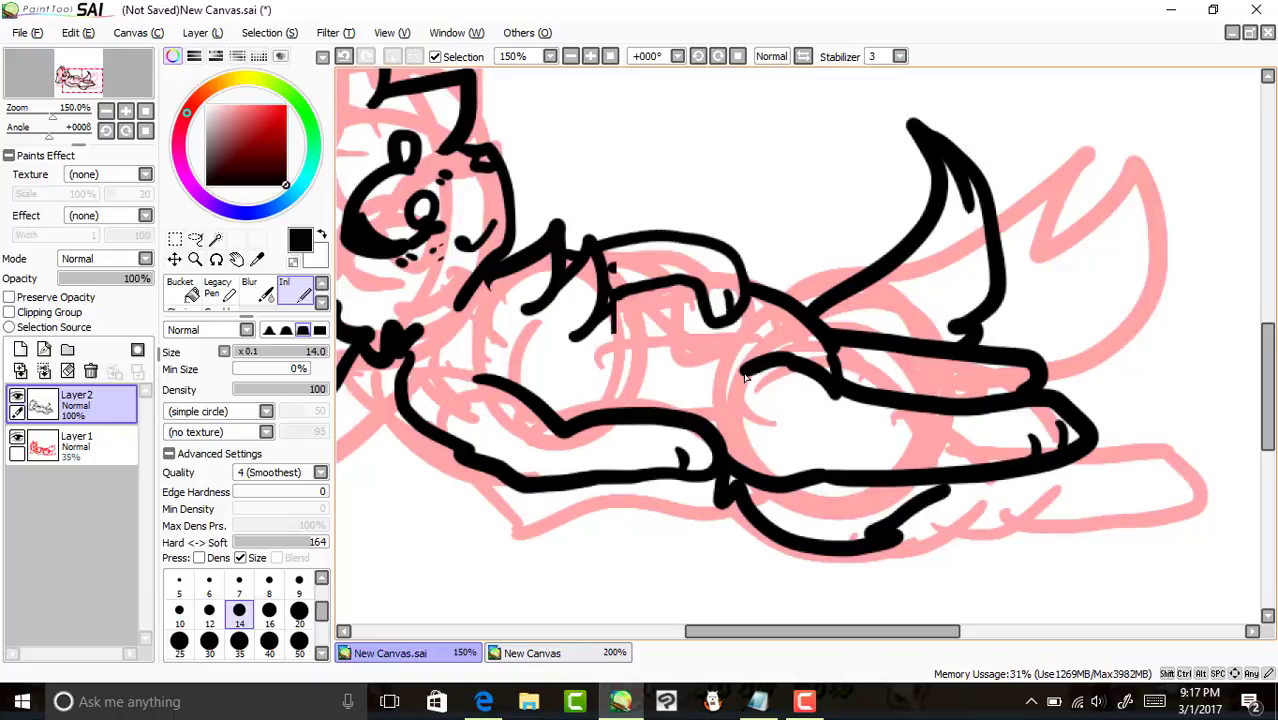
# Add a short lash line under the eye and close the outline gaps at the jaw and shoulder.
pyautogui.click(610, 57)
pyautogui.click(591, 57)
pyautogui.click(591, 57)
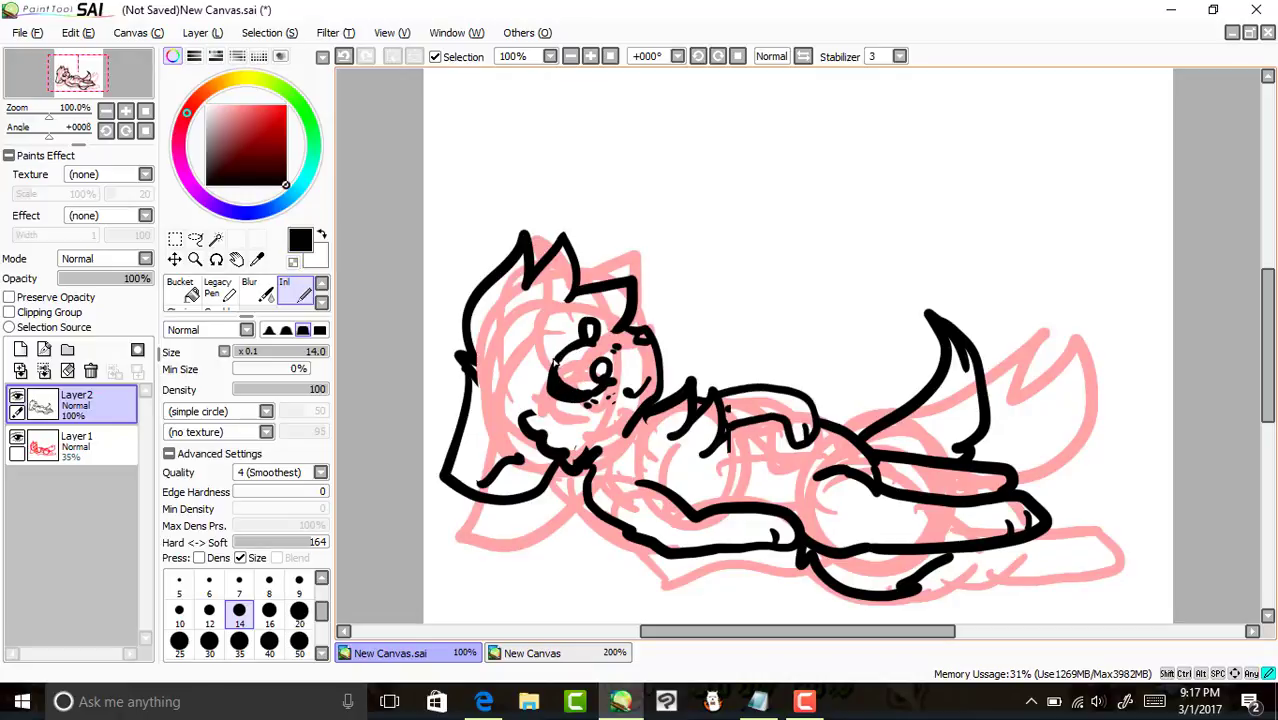
pyautogui.click(343, 57)
pyautogui.moveTo(559, 400); pyautogui.dragTo(568, 412)
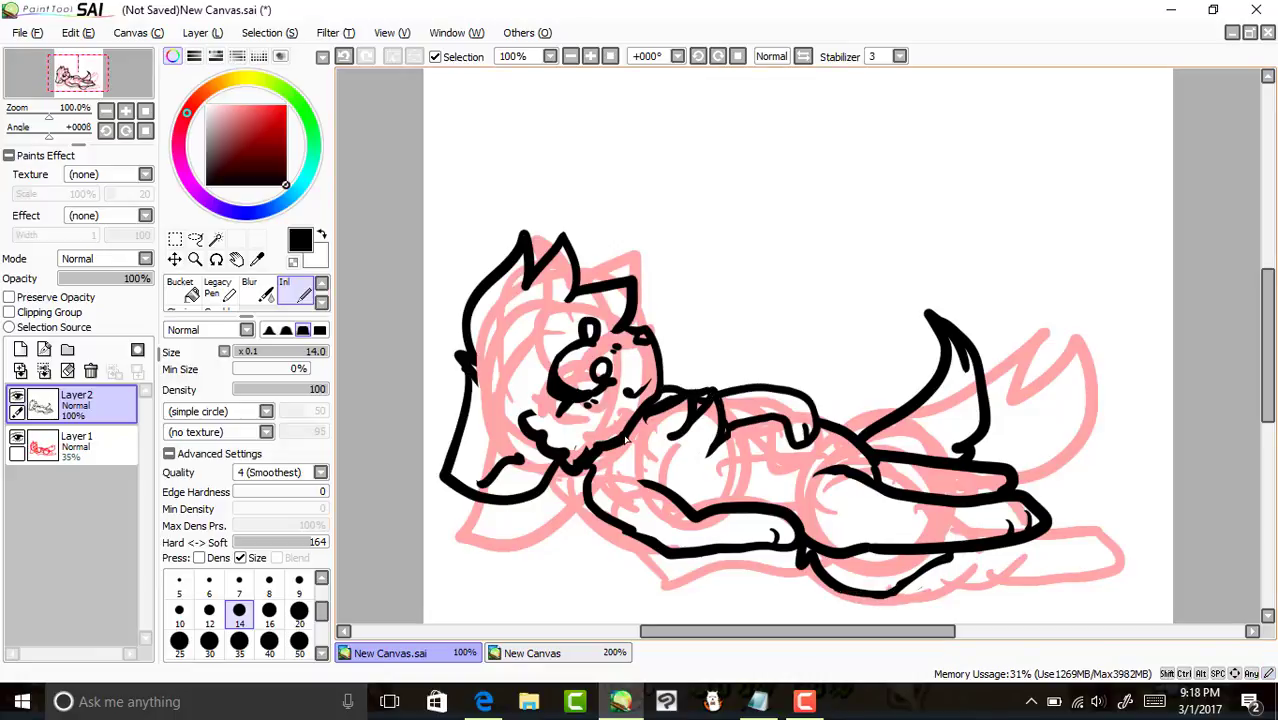
# Consult the cat reference canvas and ink the visible edge of the far ear behind the head.
pyautogui.click(540, 653)
pyautogui.click(392, 653)
pyautogui.click(530, 653)
pyautogui.click(430, 653)
pyautogui.click(524, 652)
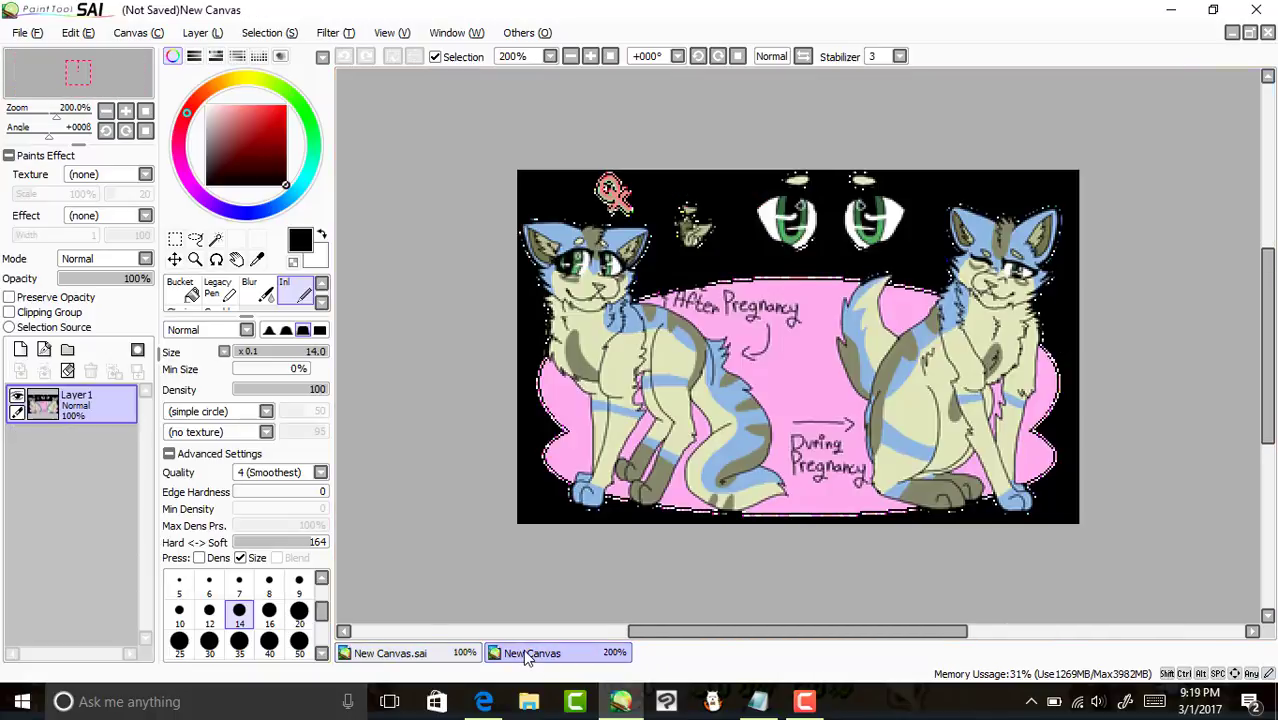
pyautogui.click(447, 655)
pyautogui.hotkey('ctrl', 'z')
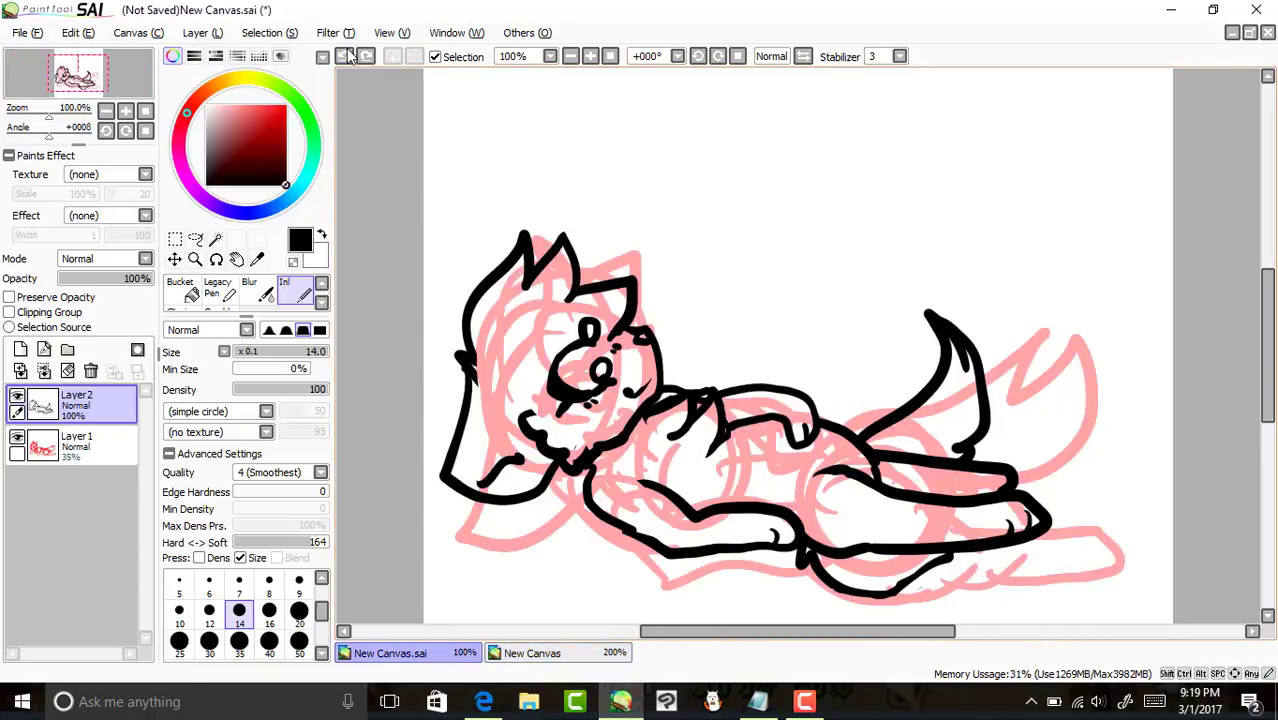
pyautogui.moveTo(606, 282); pyautogui.dragTo(533, 258)
pyautogui.click(344, 60)
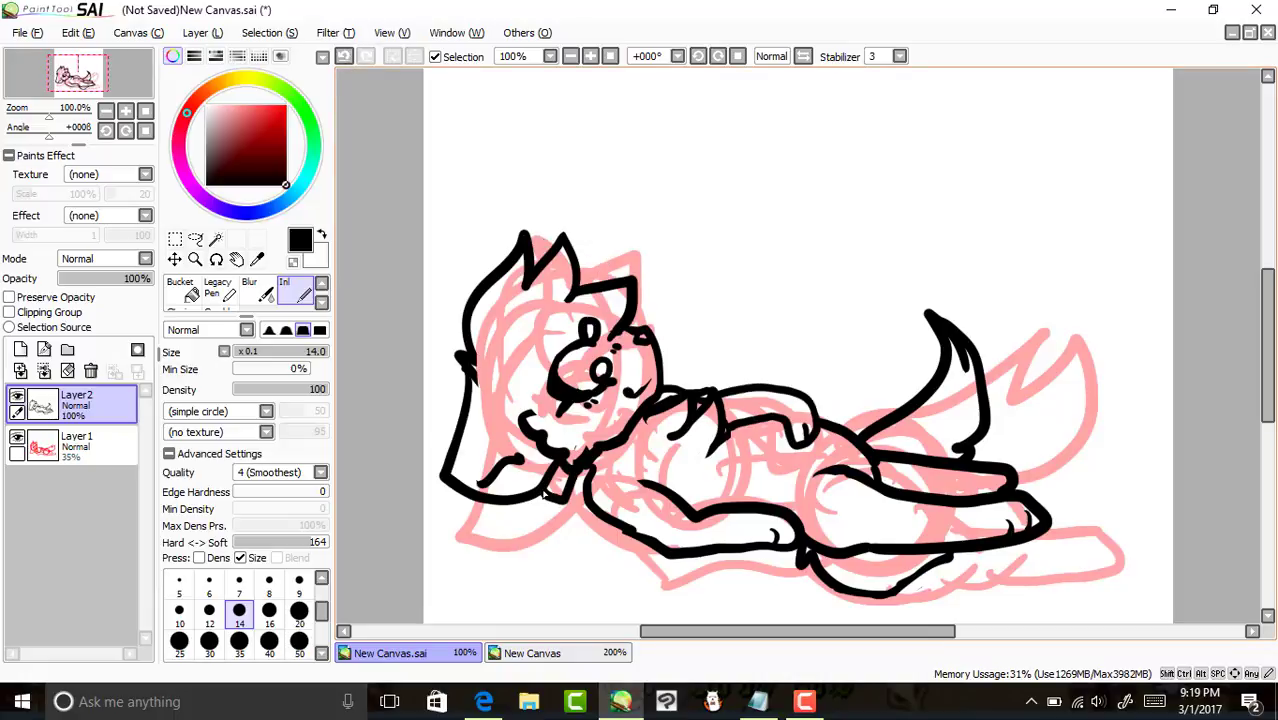
pyautogui.moveTo(464, 358); pyautogui.dragTo(455, 424)
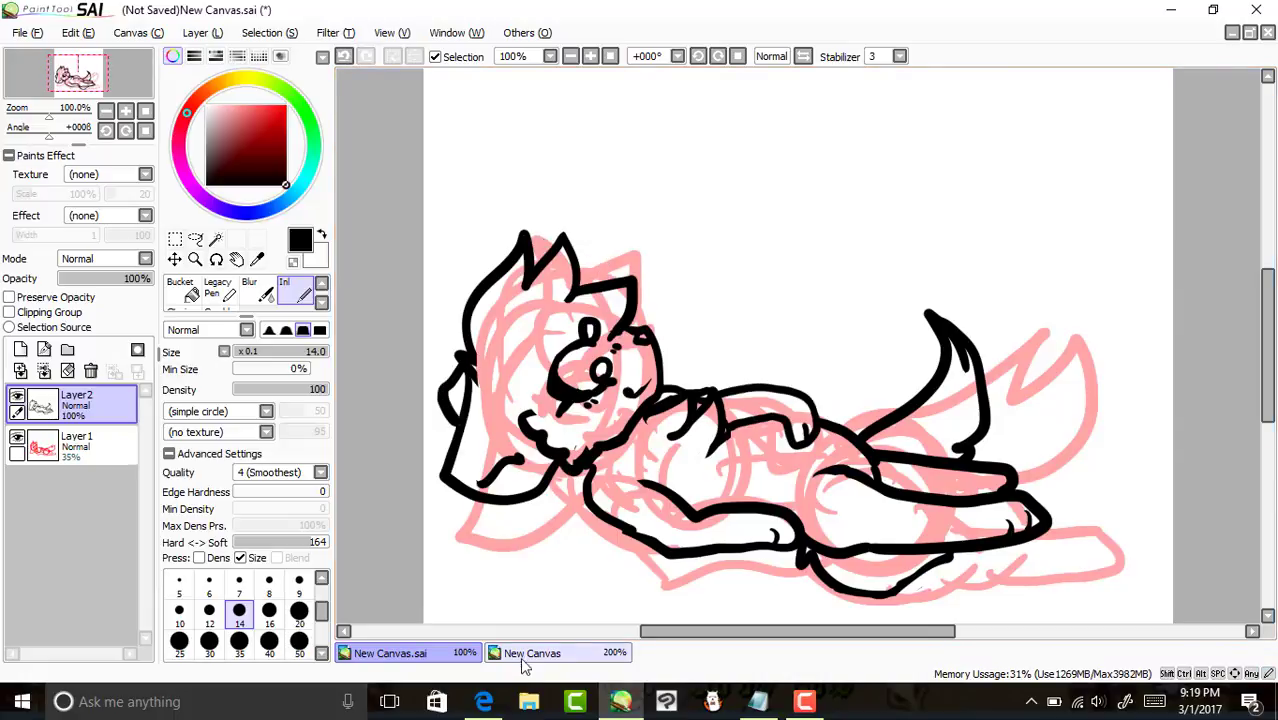
# Select the character's silhouette by magic-wand selecting the empty background of the line layer and inverting the selection.
pyautogui.click(525, 653)
pyautogui.click(420, 653)
pyautogui.click(215, 238)
pyautogui.click(610, 56)
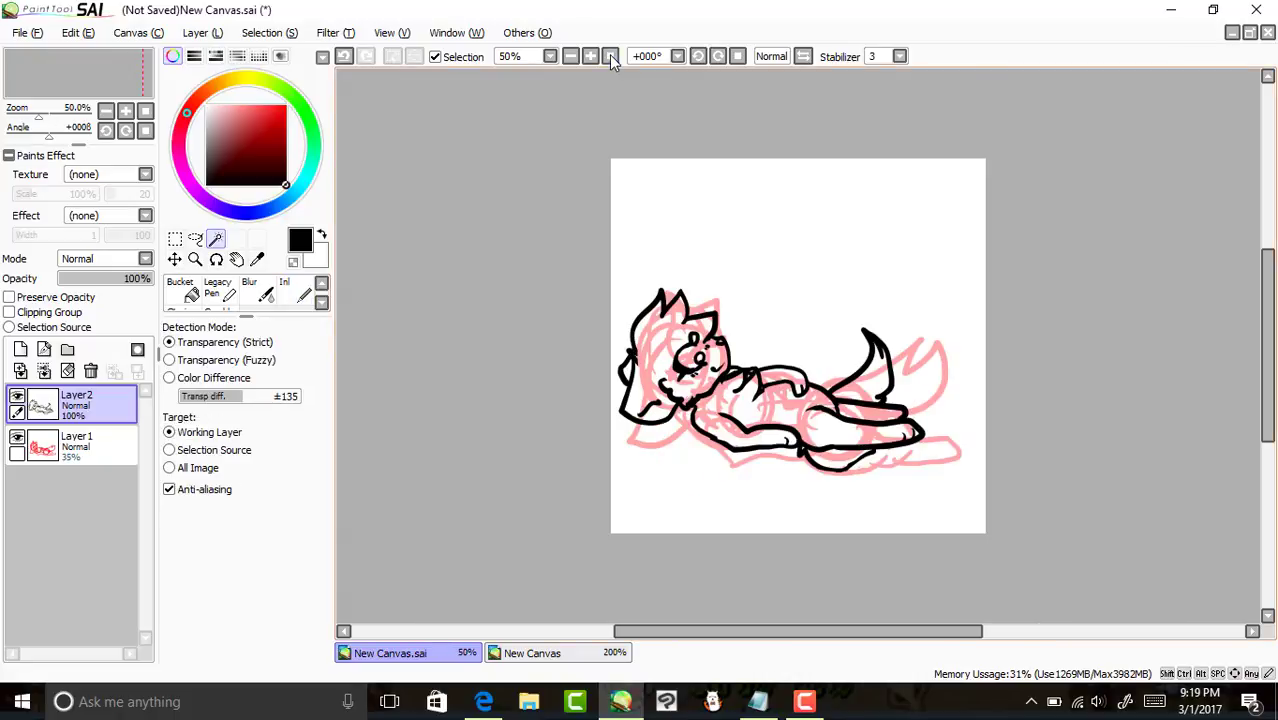
pyautogui.click(640, 200)
pyautogui.click(416, 57)
# Delete the pink sketch layer and place a new layer beneath the line art.
pyautogui.click(66, 438)
pyautogui.click(91, 371)
pyautogui.click(20, 349)
pyautogui.moveTo(42, 400); pyautogui.dragTo(45, 455)
# Sample the cream fur colour from the cat reference and fill the selected silhouette with it.
pyautogui.click(573, 655)
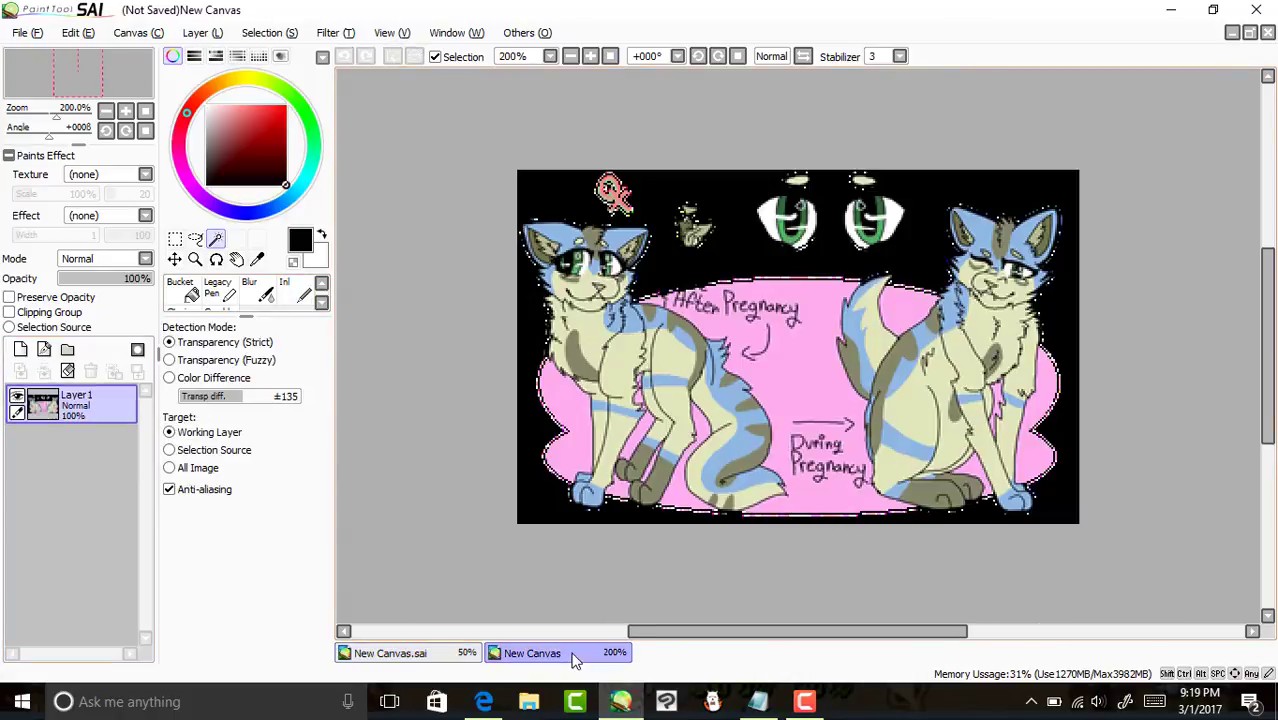
pyautogui.rightClick(610, 390)
pyautogui.click(420, 653)
pyautogui.click(182, 290)
pyautogui.click(786, 438)
# Pick the grey-brown marking colour from the cat reference and paint a short curved mark on the cheek below the eye.
pyautogui.click(514, 654)
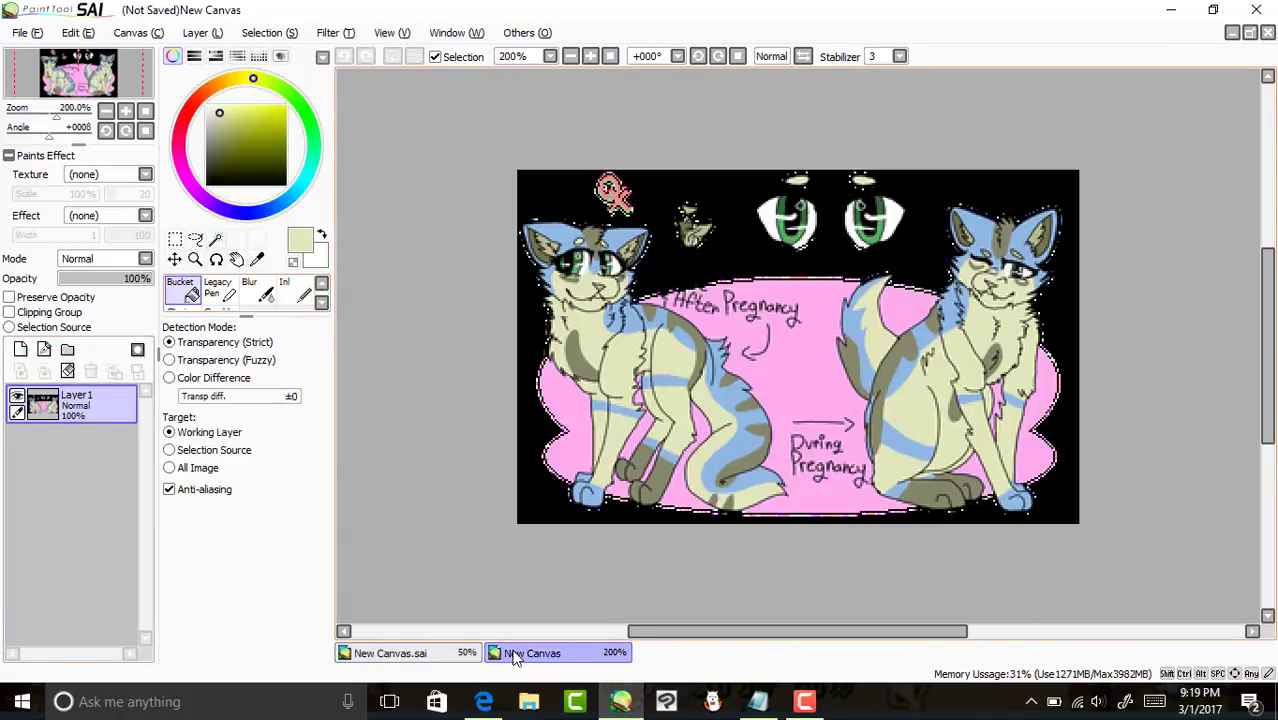
pyautogui.click(591, 57)
pyautogui.click(591, 57)
pyautogui.click(591, 57)
pyautogui.moveTo(94, 69); pyautogui.dragTo(65, 76)
pyautogui.click(415, 653)
pyautogui.click(301, 290)
pyautogui.click(591, 57)
pyautogui.click(591, 57)
pyautogui.click(591, 57)
pyautogui.click(591, 57)
pyautogui.moveTo(805, 325); pyautogui.dragTo(768, 360)
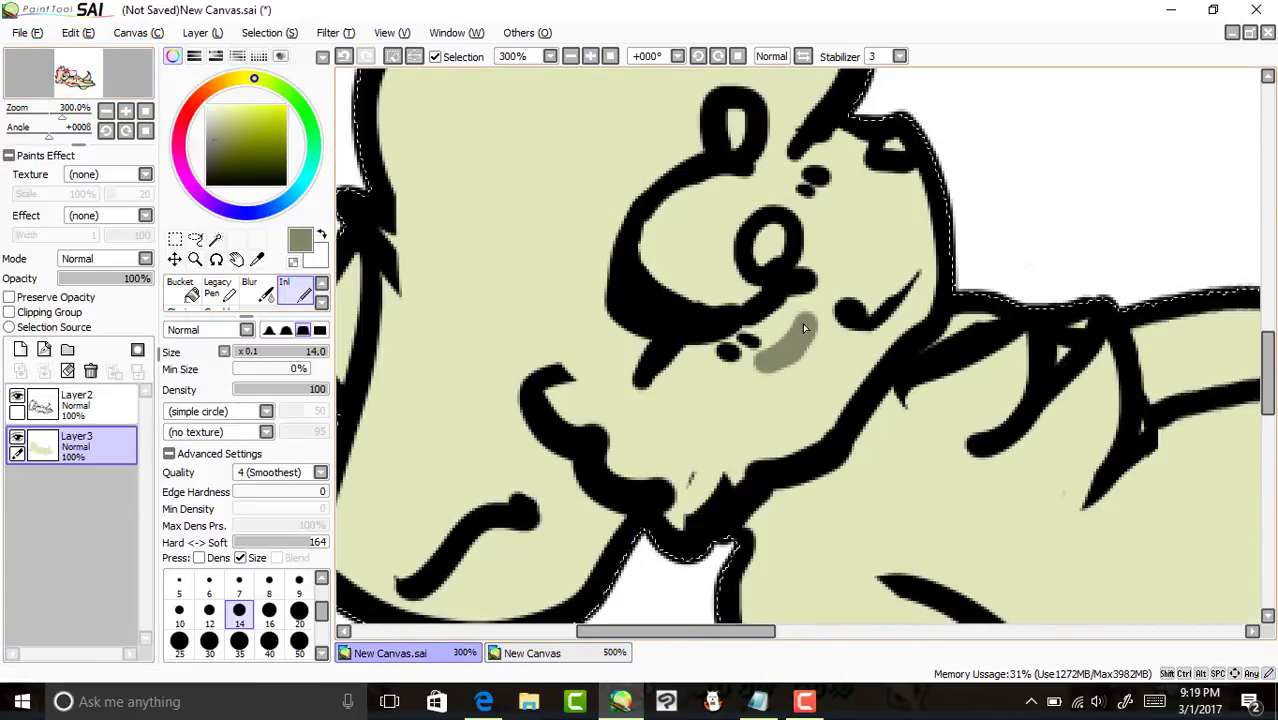
# Add a new layer above the base colour and sample the light blue fur from the cat reference.
pyautogui.click(20, 349)
pyautogui.click(581, 652)
pyautogui.hotkey('ctrl', 'f')
pyautogui.click(610, 56)
pyautogui.click(594, 56)
pyautogui.click(345, 56)
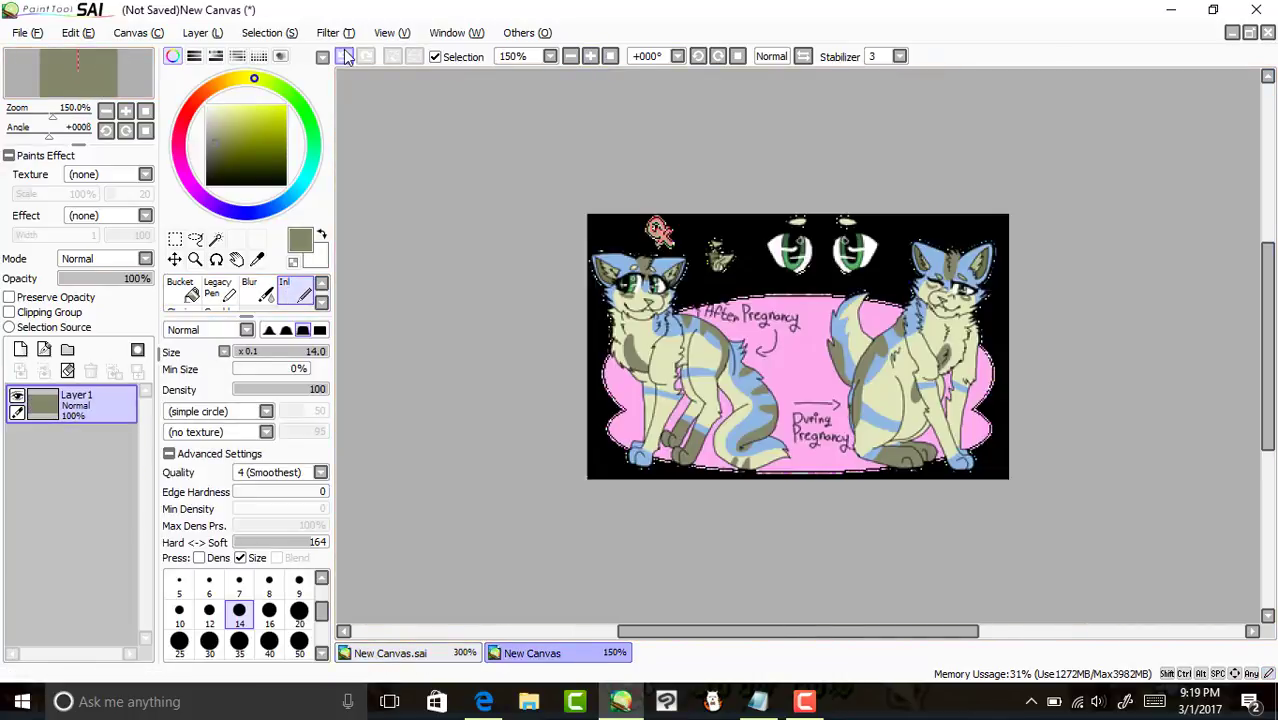
pyautogui.click(591, 57)
pyautogui.click(591, 57)
pyautogui.click(591, 57)
pyautogui.click(90, 64)
pyautogui.rightClick(1015, 267)
pyautogui.click(427, 654)
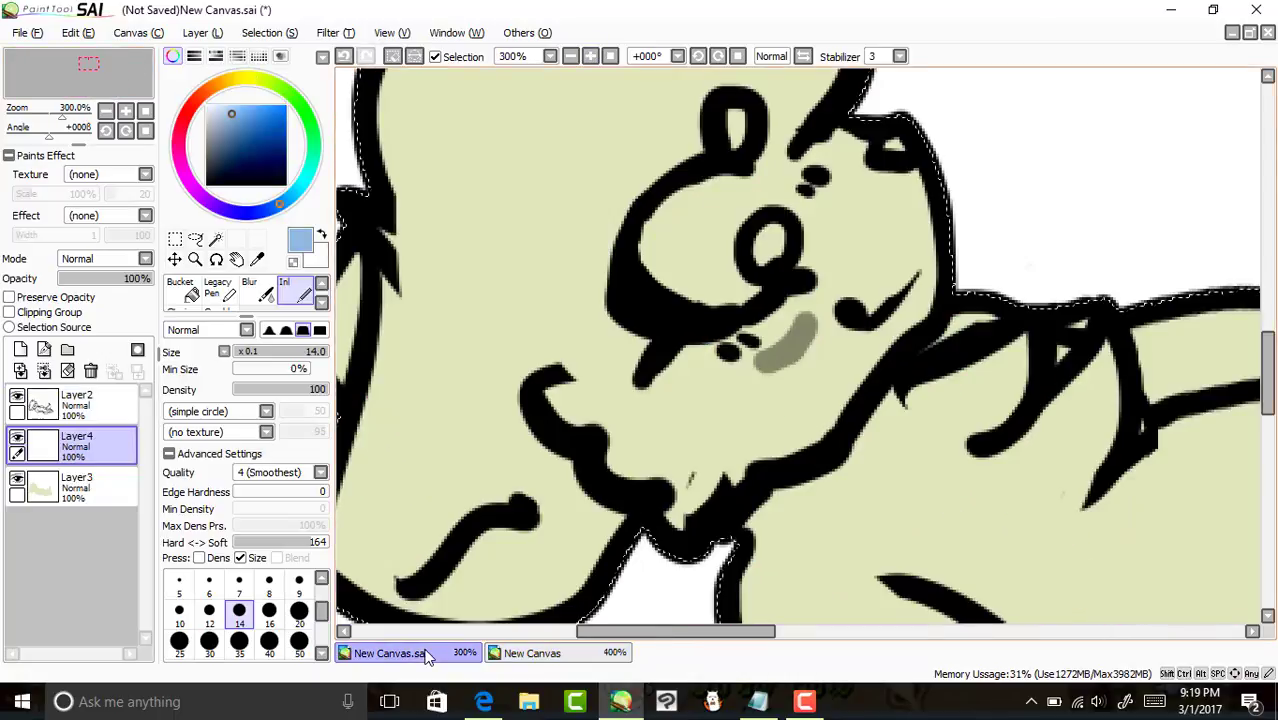
# Paint light blue over the cheek fur, beside the brow and in a line along the side of the head.
pyautogui.moveTo(734, 481); pyautogui.dragTo(640, 346)
pyautogui.moveTo(682, 508); pyautogui.dragTo(640, 464)
pyautogui.moveTo(630, 460)
pyautogui.mouseDown()
pyautogui.moveTo(570, 355)
pyautogui.moveTo(612, 335)
pyautogui.mouseUp()
pyautogui.moveTo(765, 172); pyautogui.dragTo(787, 134)
pyautogui.moveTo(557, 392)
pyautogui.mouseDown()
pyautogui.moveTo(567, 411)
pyautogui.moveTo(400, 252)
pyautogui.mouseUp()
# Set the brush size to 20 and paint the rest of the head and the hair spikes light blue.
pyautogui.click(610, 56)
pyautogui.click(299, 613)
pyautogui.click(591, 56)
pyautogui.click(591, 56)
pyautogui.click(591, 56)
pyautogui.click(72, 75)
pyautogui.moveTo(472, 295); pyautogui.dragTo(556, 393)
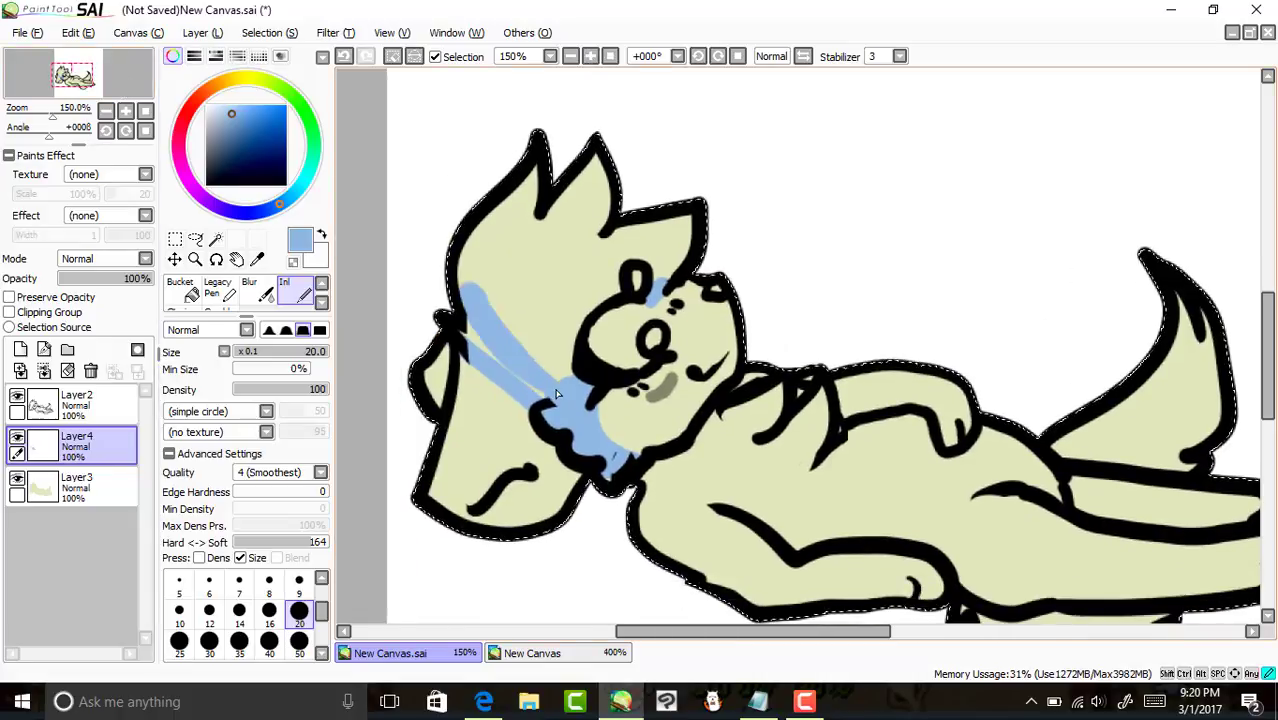
pyautogui.moveTo(464, 335); pyautogui.dragTo(530, 360)
pyautogui.moveTo(490, 215); pyautogui.dragTo(568, 372)
pyautogui.moveTo(560, 275); pyautogui.dragTo(612, 300)
pyautogui.moveTo(636, 280)
pyautogui.mouseDown()
pyautogui.moveTo(685, 226)
pyautogui.moveTo(560, 270)
pyautogui.mouseUp()
pyautogui.moveTo(597, 162); pyautogui.dragTo(546, 276)
pyautogui.moveTo(536, 172); pyautogui.dragTo(510, 262)
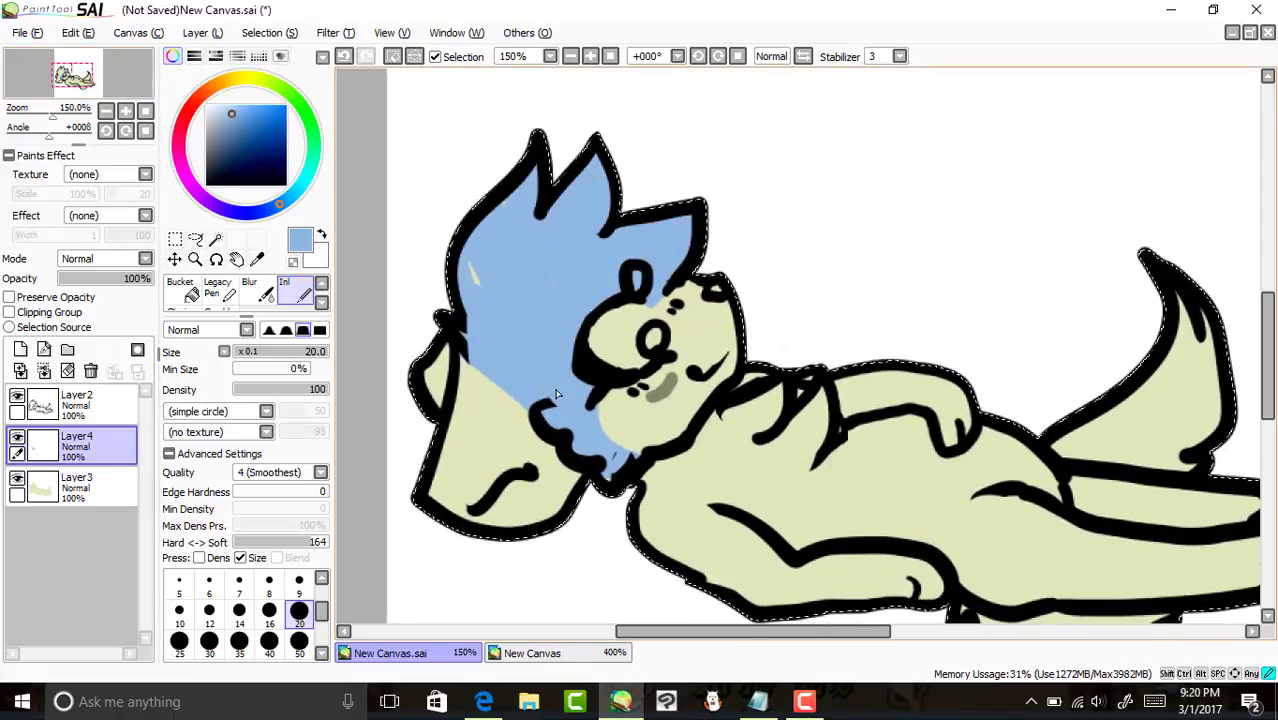
# Sample the grey-brown head stripe from the cat reference and paint it over the hair spikes.
pyautogui.click(525, 653)
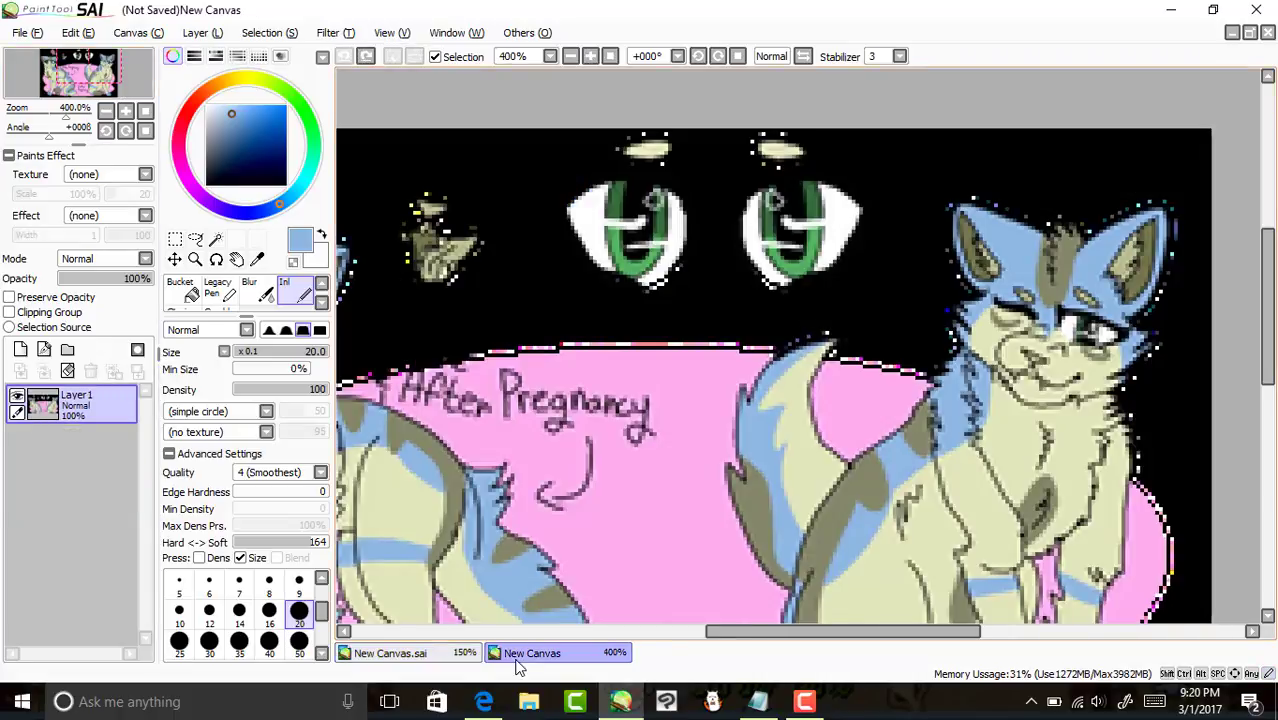
pyautogui.rightClick(1055, 288)
pyautogui.click(464, 654)
pyautogui.moveTo(592, 240); pyautogui.dragTo(488, 222)
pyautogui.moveTo(596, 165); pyautogui.dragTo(520, 222)
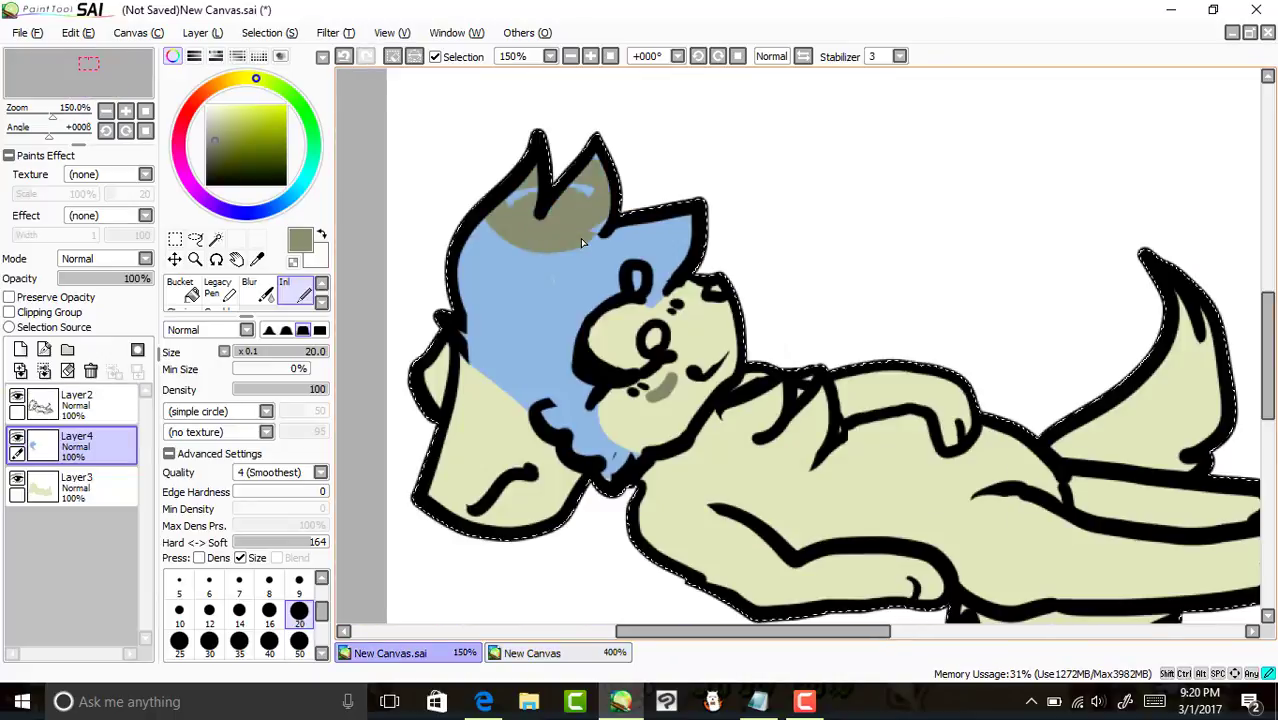
pyautogui.moveTo(606, 238); pyautogui.dragTo(690, 240)
pyautogui.moveTo(560, 268); pyautogui.dragTo(622, 264)
pyautogui.moveTo(645, 222); pyautogui.dragTo(690, 226)
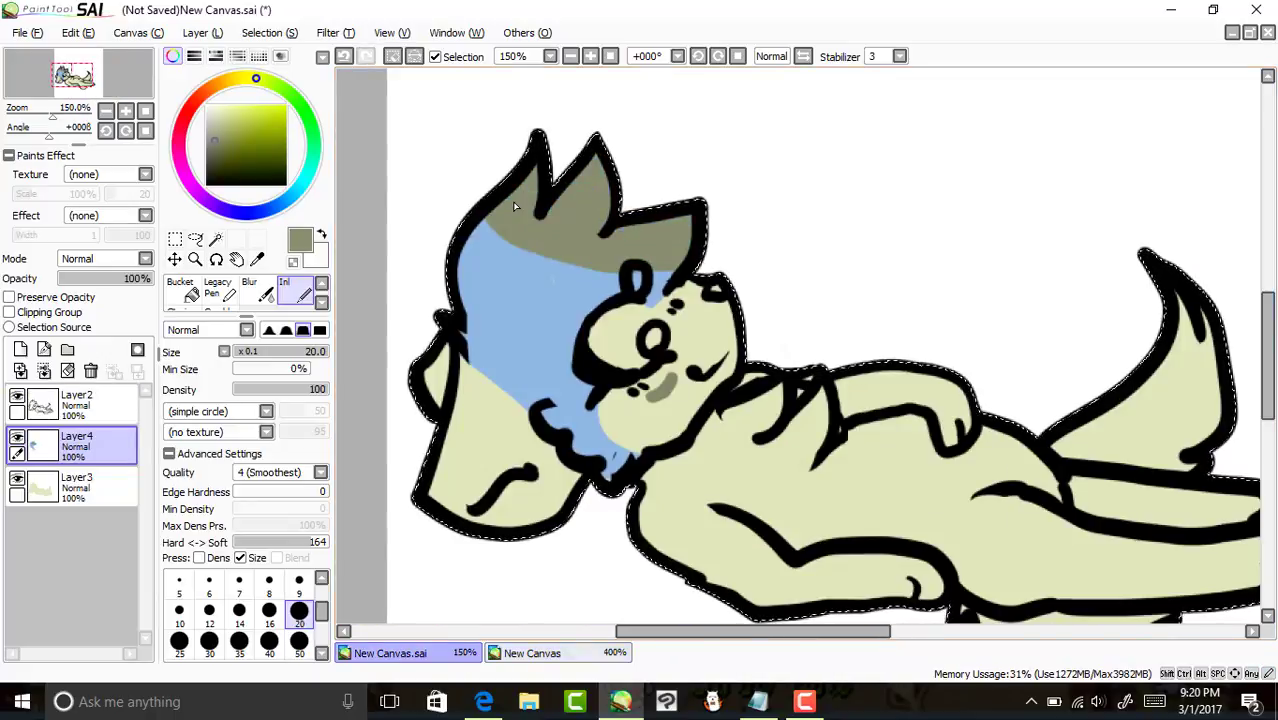
# Paint the inside of the hanging ear grey-brown with a lighter centre, and ink its inner fold on Layer2.
pyautogui.click(556, 653)
pyautogui.click(464, 654)
pyautogui.moveTo(546, 500); pyautogui.dragTo(480, 520)
pyautogui.moveTo(562, 476); pyautogui.dragTo(504, 518)
pyautogui.click(579, 652)
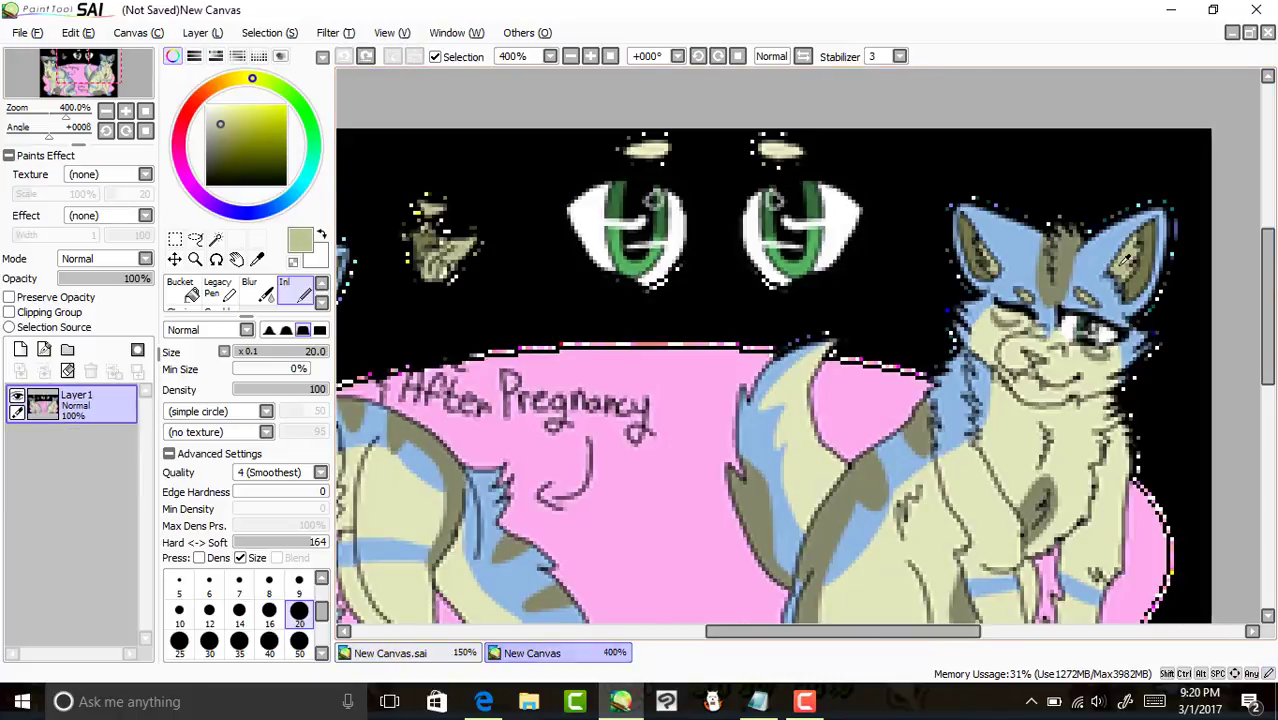
pyautogui.click(390, 653)
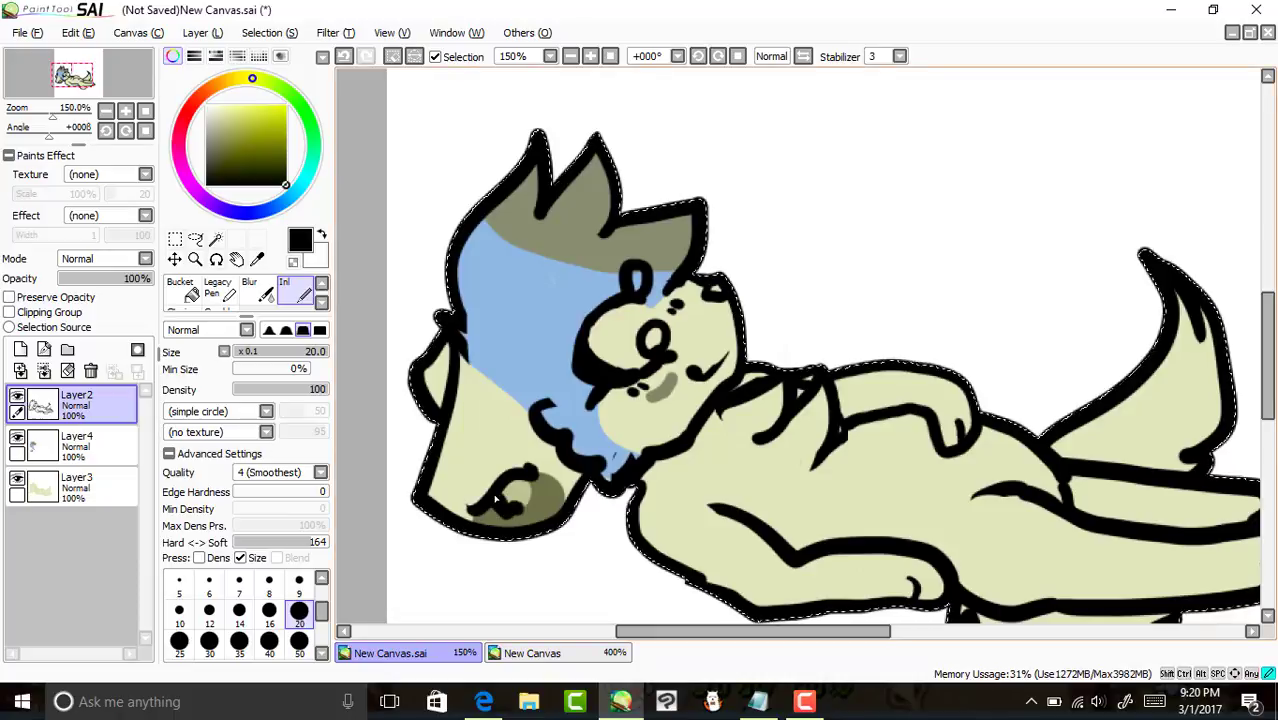
# On Layer4, paint a large grey-brown patch across the chest and belly, following the markings of the cat reference.
pyautogui.click(76, 445)
pyautogui.moveTo(84, 76)
pyautogui.mouseDown()
pyautogui.moveTo(99, 73)
pyautogui.moveTo(104, 96)
pyautogui.moveTo(80, 82)
pyautogui.mouseUp()
pyautogui.click(535, 654)
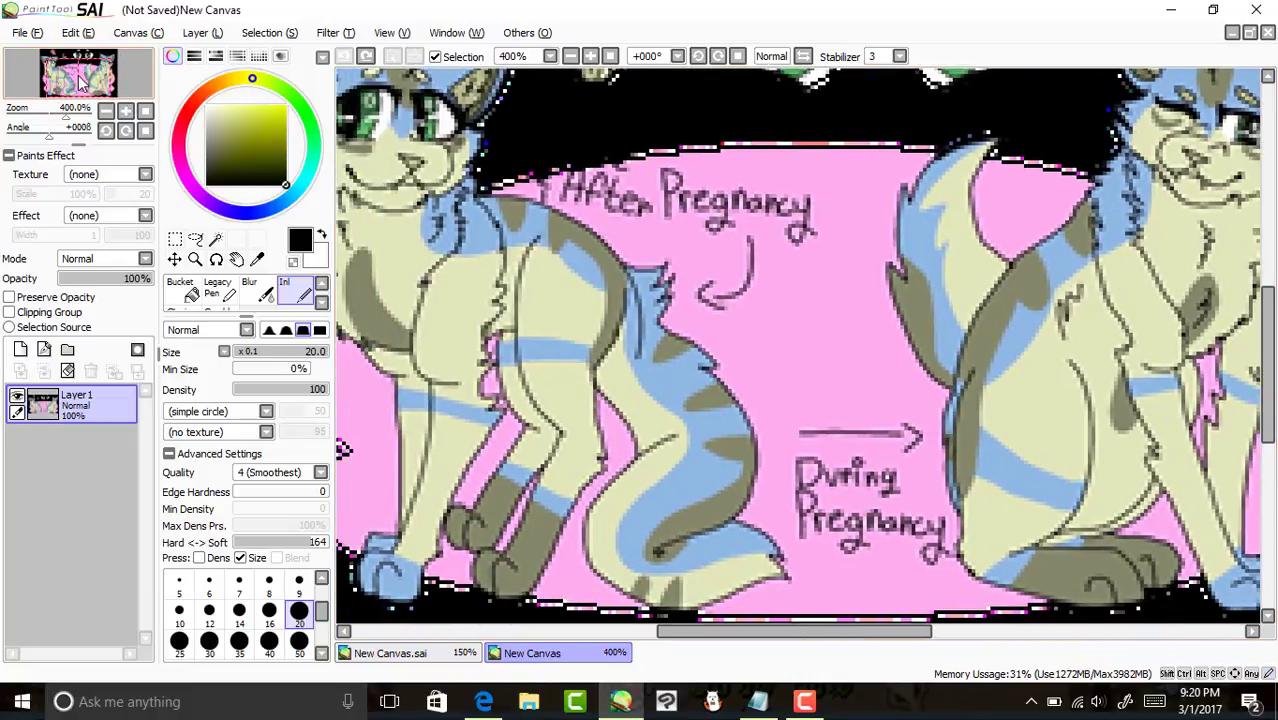
pyautogui.click(390, 653)
pyautogui.moveTo(530, 290)
pyautogui.mouseDown()
pyautogui.moveTo(735, 325)
pyautogui.moveTo(548, 304)
pyautogui.mouseUp()
pyautogui.hotkey('ctrl', 'z')
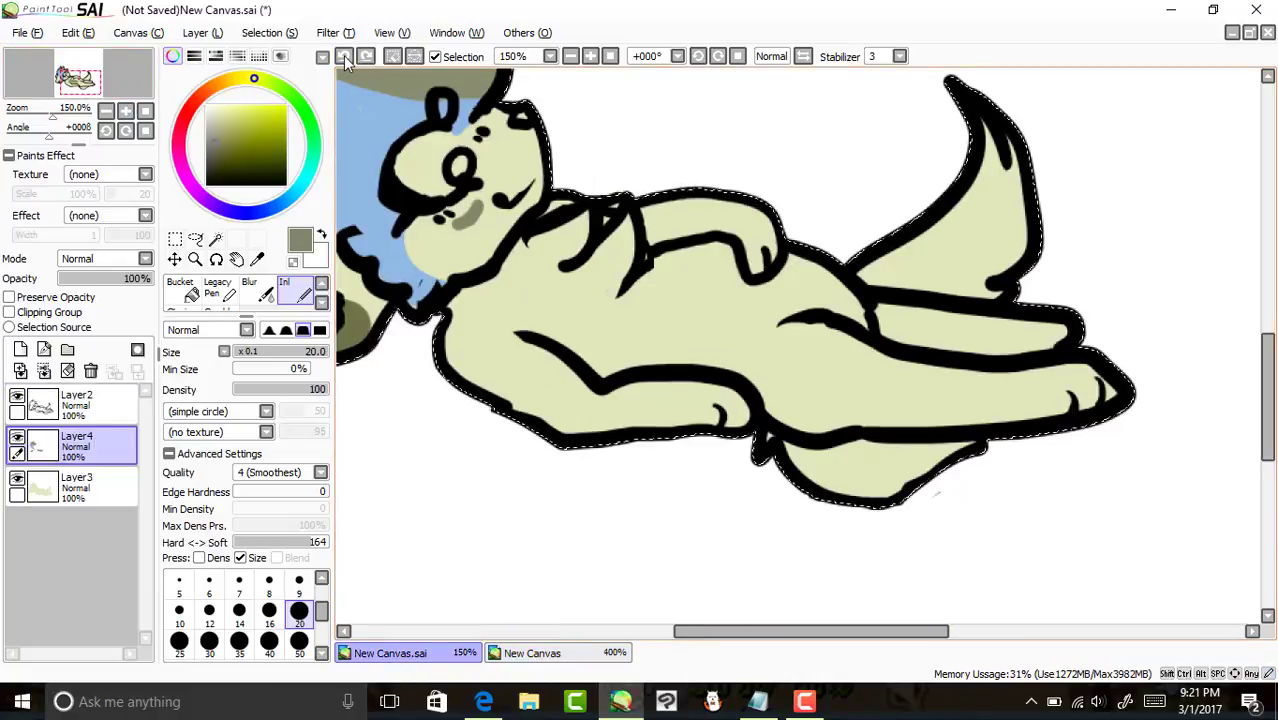
pyautogui.click(532, 653)
pyautogui.click(390, 653)
pyautogui.moveTo(537, 286); pyautogui.dragTo(782, 312)
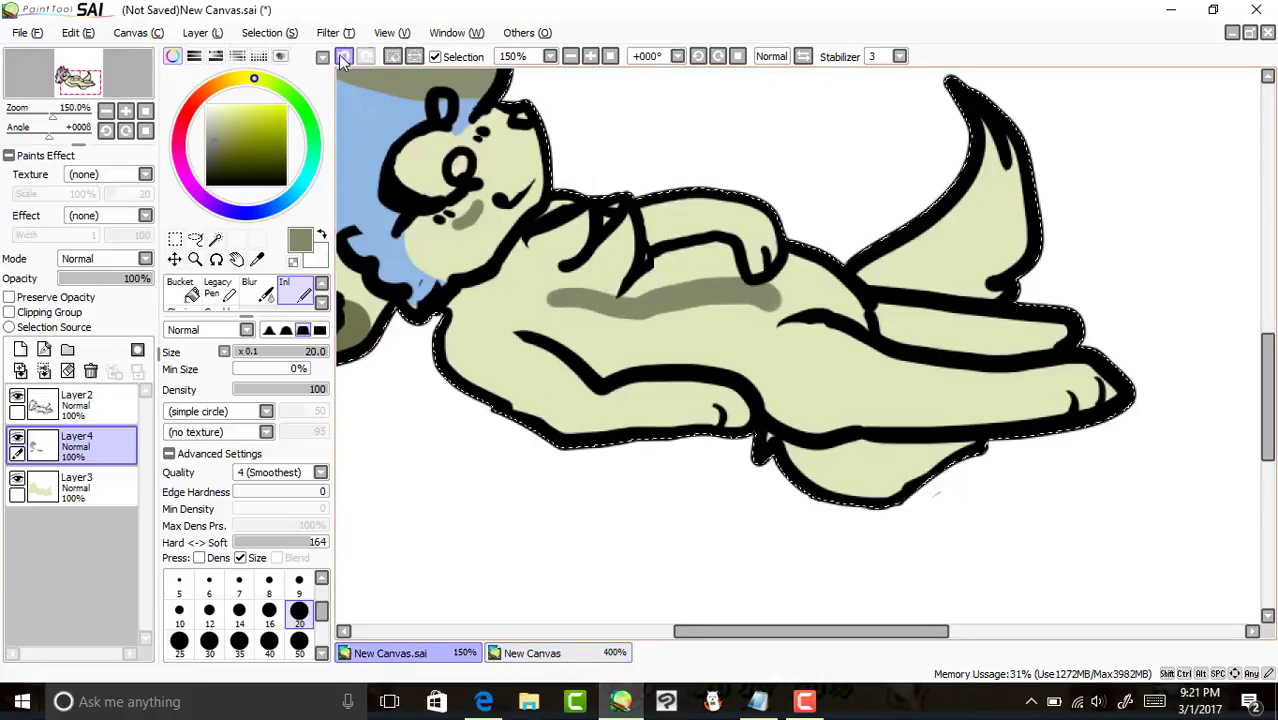
pyautogui.hotkey('ctrl', 'z')
pyautogui.moveTo(630, 310)
pyautogui.mouseDown()
pyautogui.moveTo(541, 290)
pyautogui.moveTo(760, 300)
pyautogui.moveTo(540, 320)
pyautogui.moveTo(745, 300)
pyautogui.moveTo(709, 306)
pyautogui.mouseUp()
# Paint both front paws light blue and add a light blue band across each arm.
pyautogui.click(577, 655)
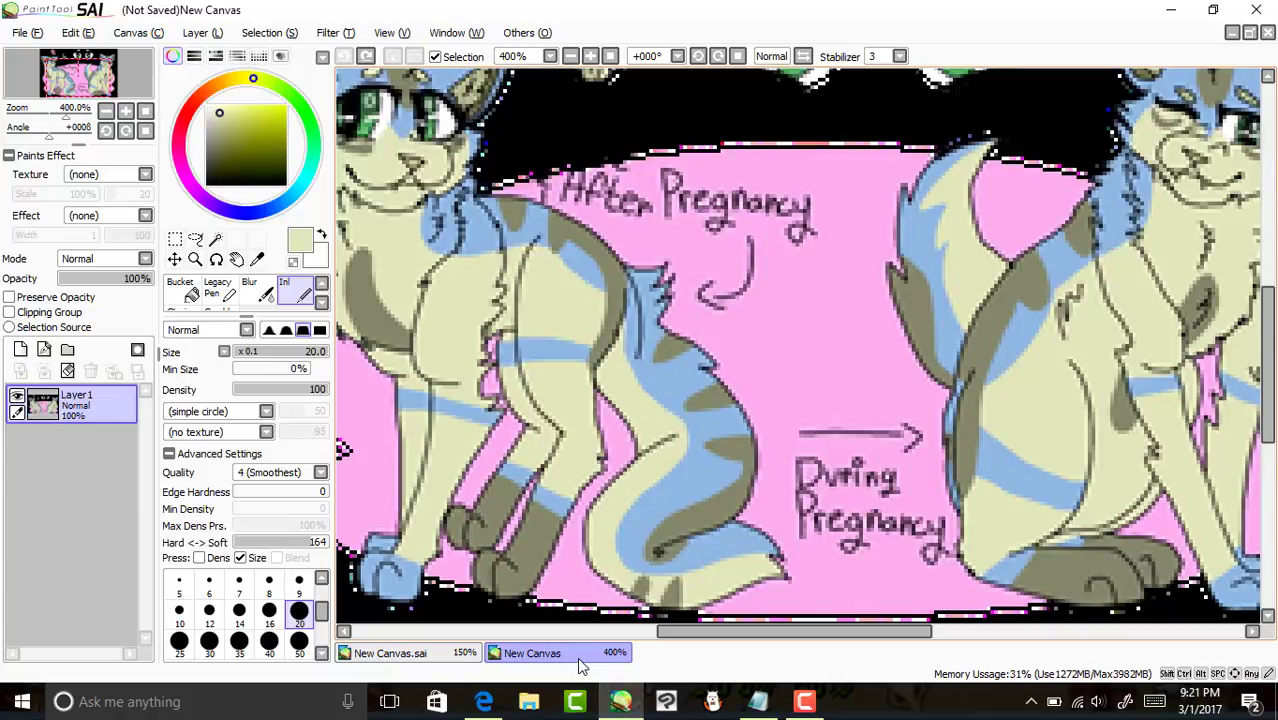
pyautogui.click(440, 655)
pyautogui.moveTo(706, 392); pyautogui.dragTo(738, 422)
pyautogui.moveTo(760, 246)
pyautogui.mouseDown()
pyautogui.moveTo(762, 270)
pyautogui.moveTo(756, 234)
pyautogui.mouseUp()
pyautogui.moveTo(682, 236); pyautogui.dragTo(684, 200)
pyautogui.moveTo(602, 392); pyautogui.dragTo(604, 430)
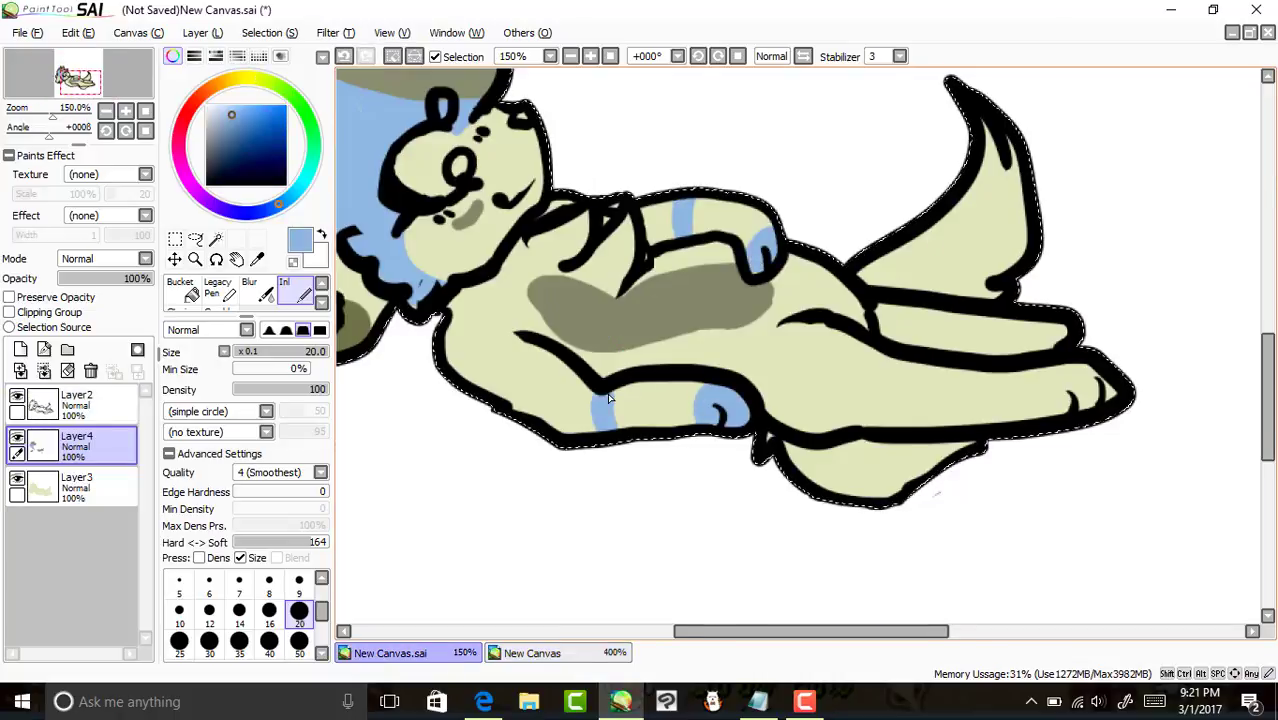
# Paint both hind feet grey-brown and edge them with light blue ankle bands.
pyautogui.click(588, 656)
pyautogui.click(400, 653)
pyautogui.moveTo(985, 400)
pyautogui.mouseDown()
pyautogui.moveTo(1090, 405)
pyautogui.moveTo(1000, 400)
pyautogui.moveTo(1008, 368)
pyautogui.mouseUp()
pyautogui.rightClick(738, 406)
pyautogui.moveTo(972, 420); pyautogui.dragTo(976, 374)
pyautogui.moveTo(979, 348); pyautogui.dragTo(976, 323)
# Paint light blue markings on the shoulder, along the back above the lower arm and around the thigh, checking them against the reference.
pyautogui.click(611, 655)
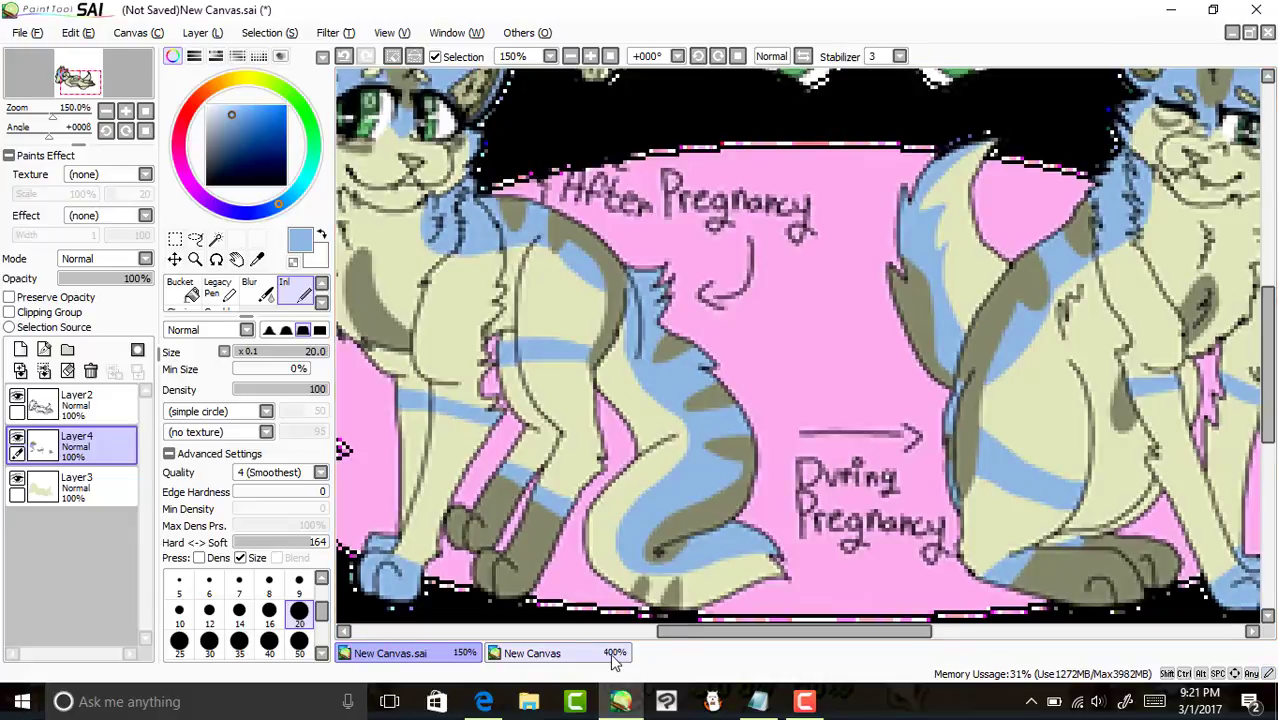
pyautogui.click(446, 653)
pyautogui.click(535, 653)
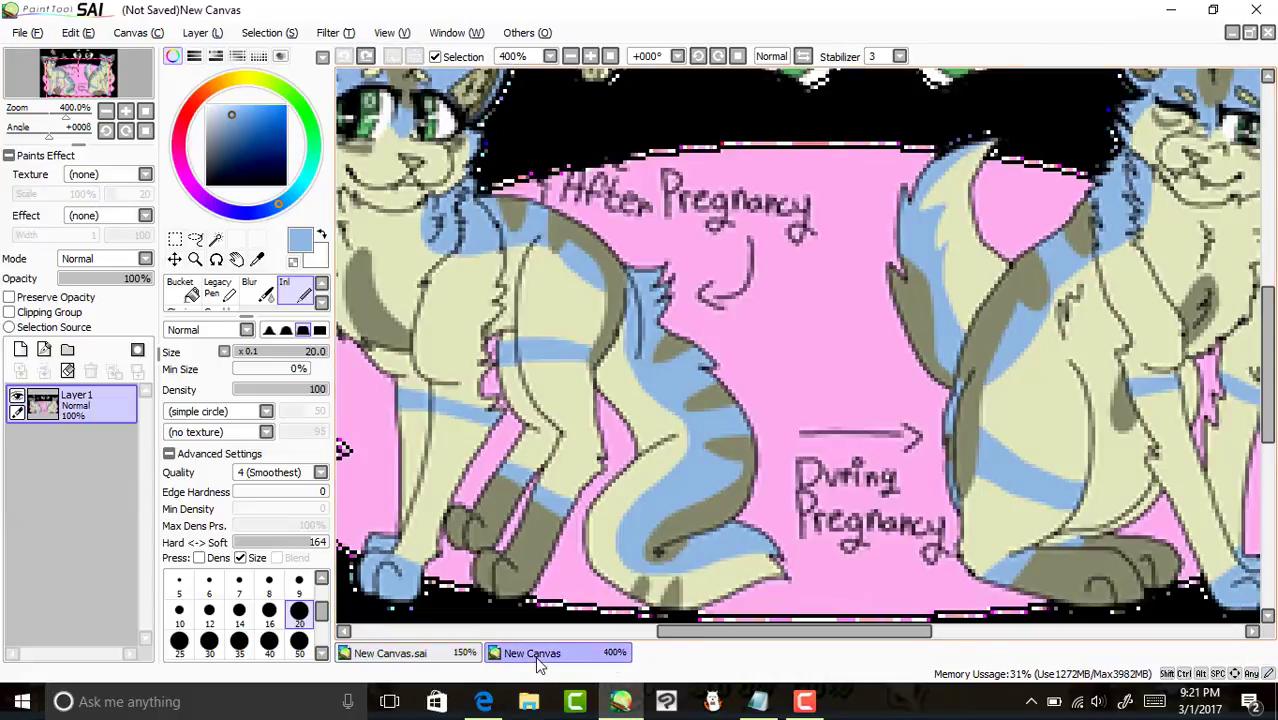
pyautogui.click(420, 653)
pyautogui.click(540, 653)
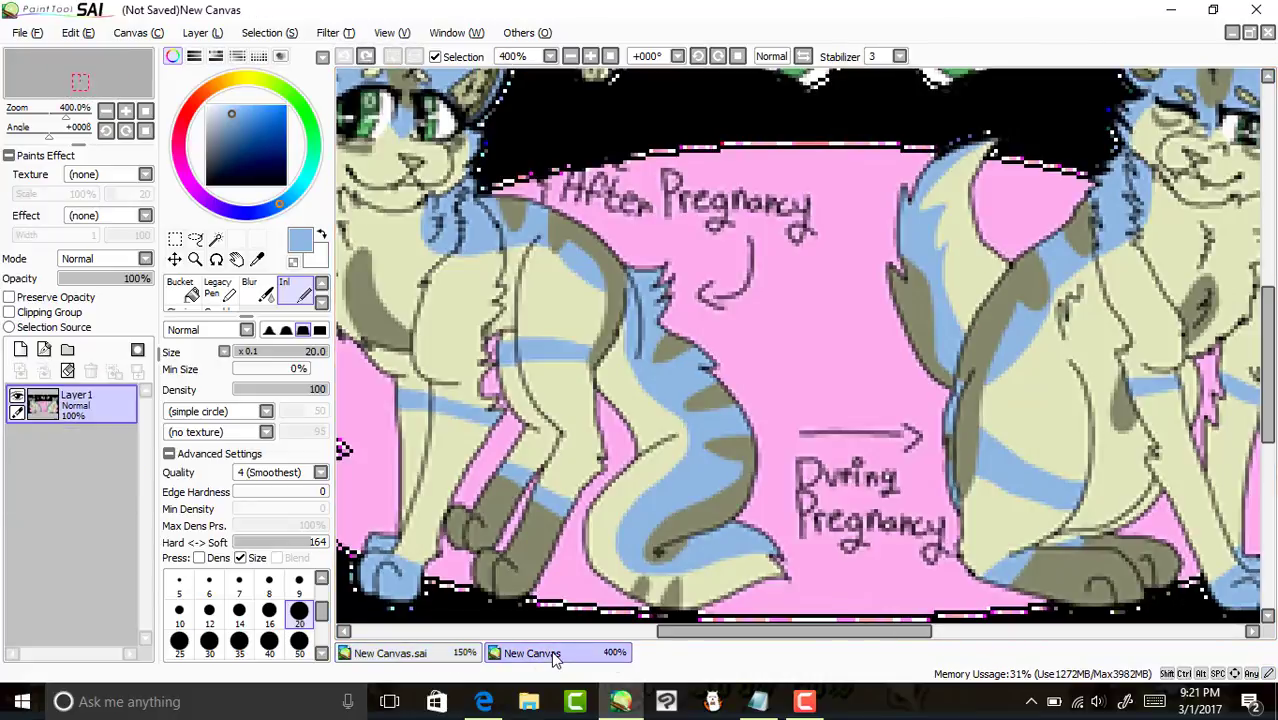
pyautogui.click(453, 655)
pyautogui.click(521, 655)
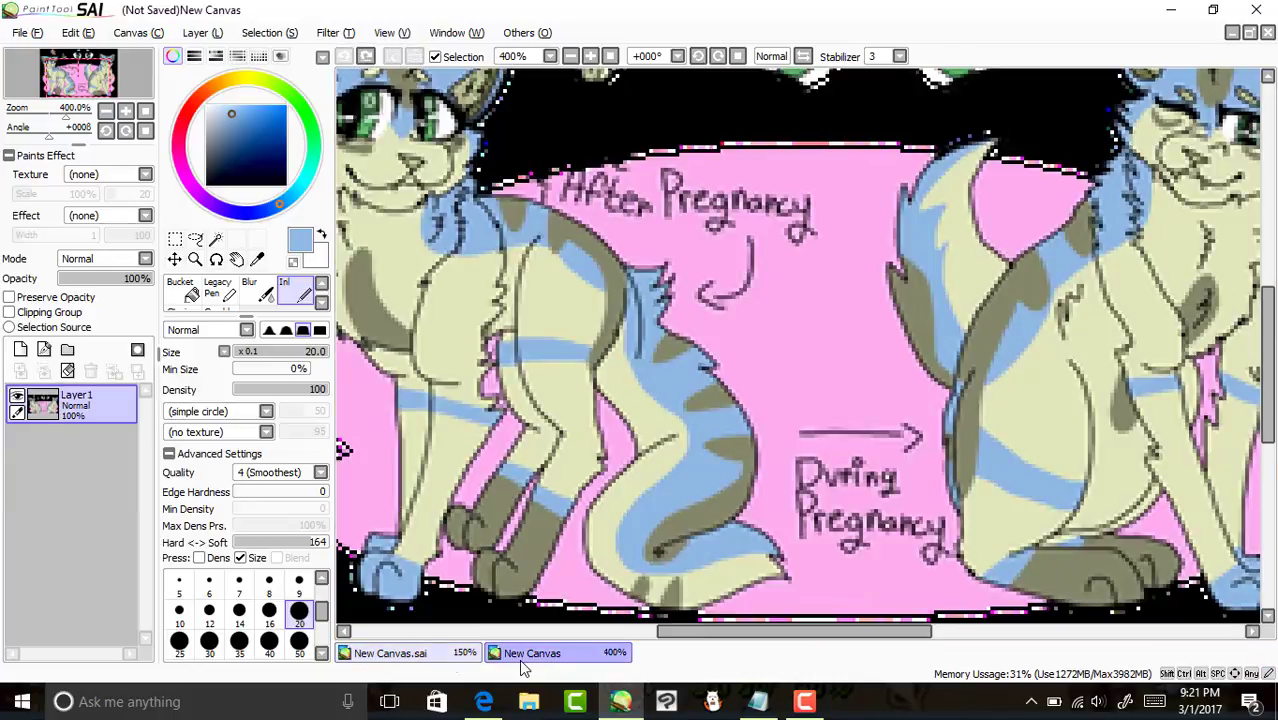
pyautogui.click(425, 655)
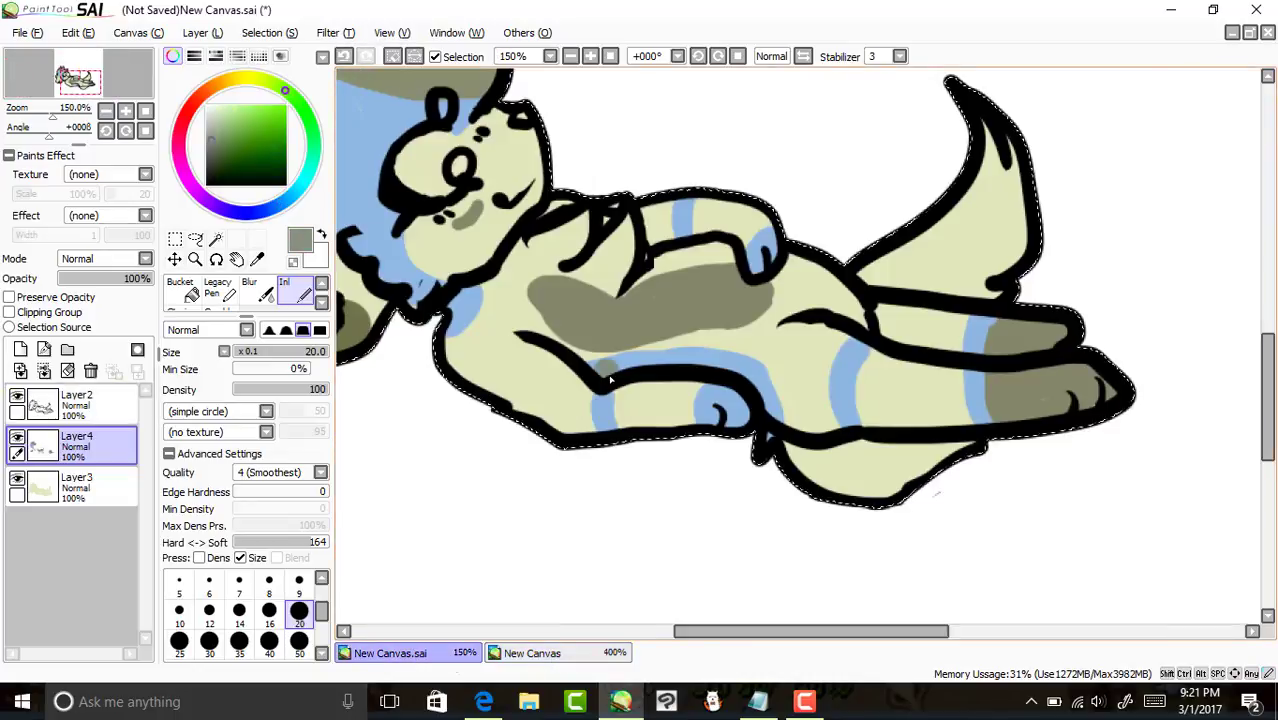
# Paint a grey-brown patch over the hip and redo the light blue thigh band nearer the knee.
pyautogui.click(517, 655)
pyautogui.moveTo(909, 106); pyautogui.dragTo(165, 95)
pyautogui.click(443, 653)
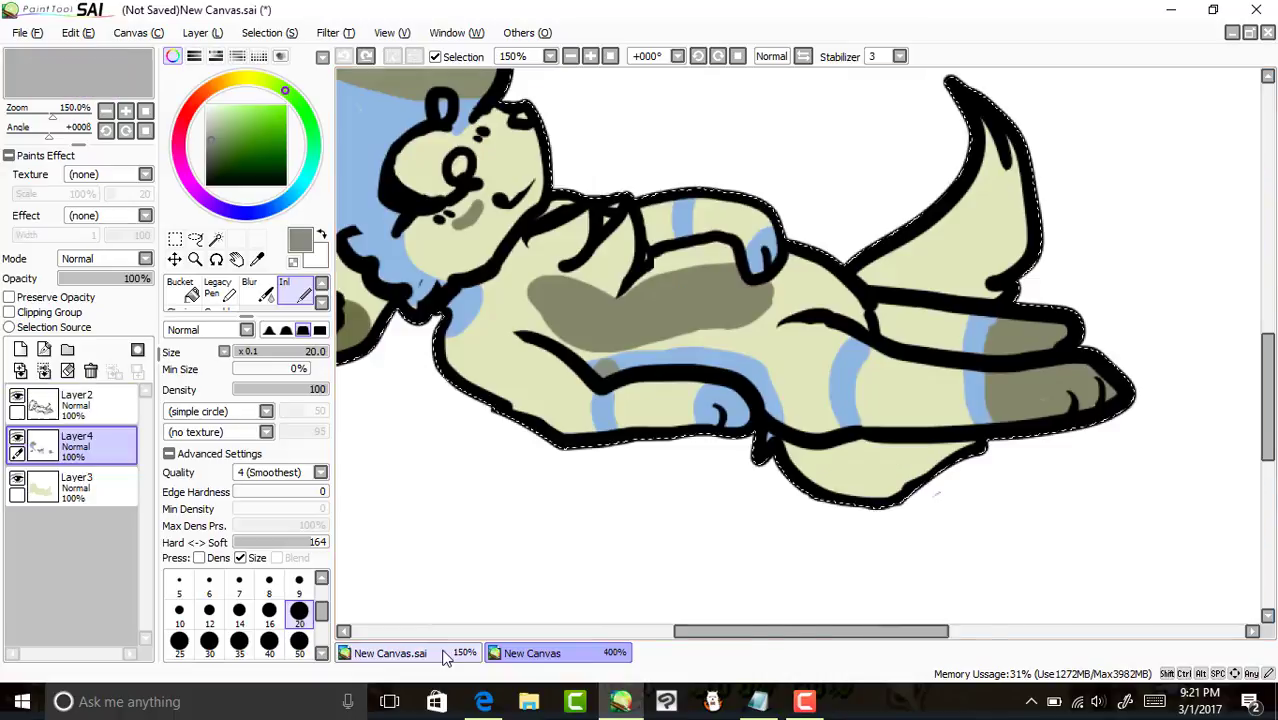
pyautogui.moveTo(754, 376)
pyautogui.mouseDown()
pyautogui.moveTo(790, 414)
pyautogui.moveTo(824, 424)
pyautogui.moveTo(850, 345)
pyautogui.moveTo(853, 422)
pyautogui.moveTo(899, 370)
pyautogui.mouseUp()
pyautogui.rightClick(822, 396)
pyautogui.rightClick(975, 395)
# Paint the lower tail section and the inner edge of the raised tail light blue, as on the reference.
pyautogui.click(532, 653)
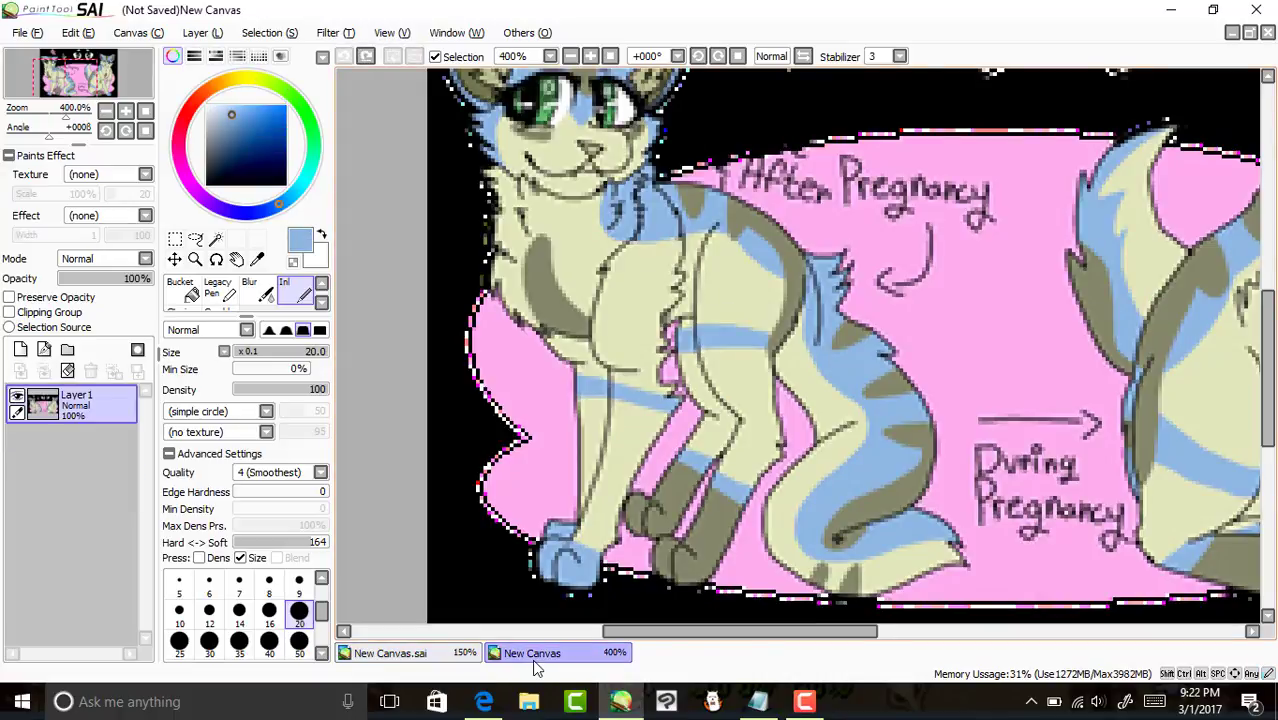
pyautogui.click(390, 653)
pyautogui.moveTo(878, 494); pyautogui.dragTo(800, 445)
pyautogui.click(607, 653)
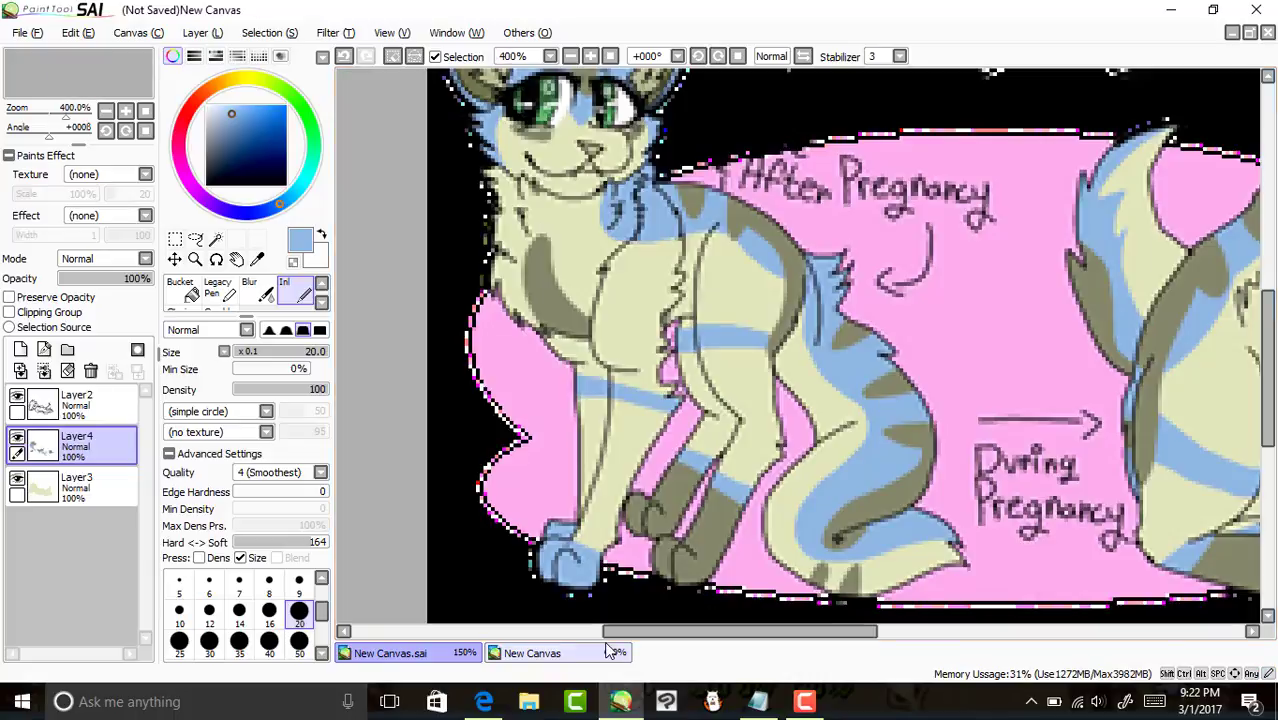
pyautogui.click(428, 653)
pyautogui.moveTo(877, 449); pyautogui.dragTo(818, 486)
pyautogui.rightClick(895, 479)
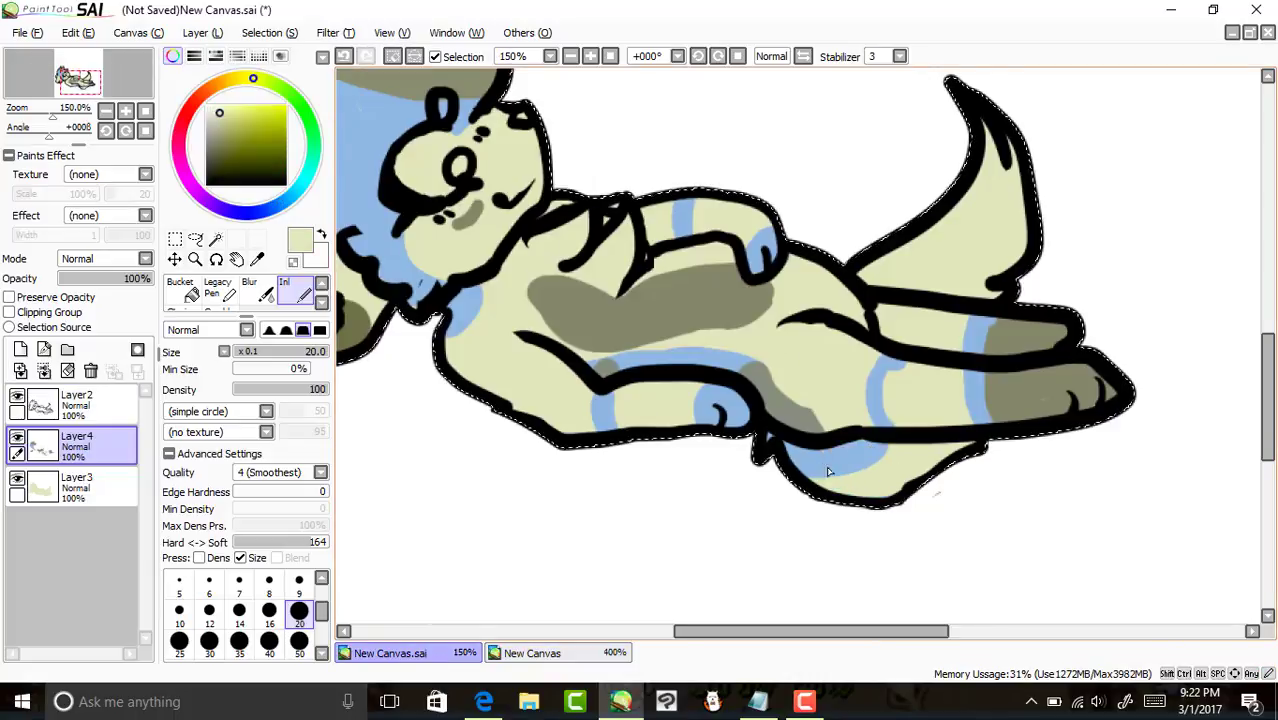
pyautogui.rightClick(832, 466)
pyautogui.moveTo(964, 208); pyautogui.dragTo(908, 288)
pyautogui.moveTo(986, 145); pyautogui.dragTo(904, 268)
# Sample the grey-brown of the reference cat's hind paw and paint spots along both parts of the tail.
pyautogui.click(613, 652)
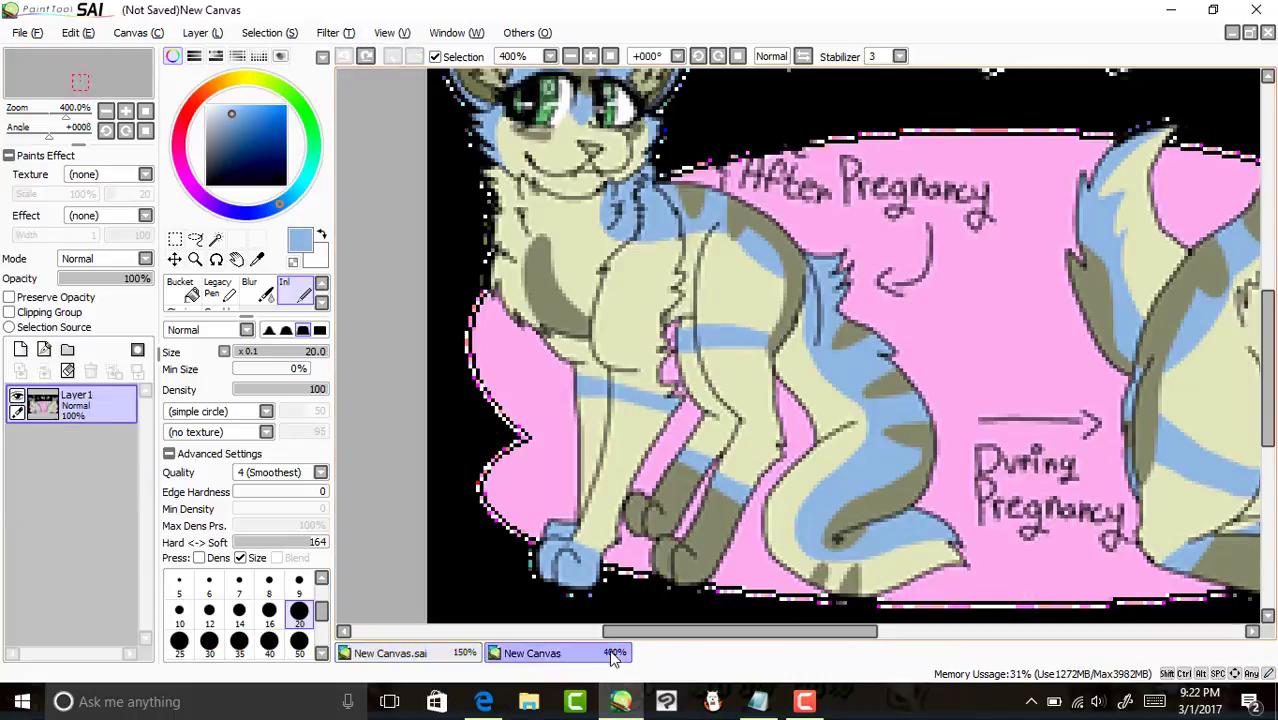
pyautogui.rightClick(668, 560)
pyautogui.click(461, 652)
pyautogui.click(808, 455)
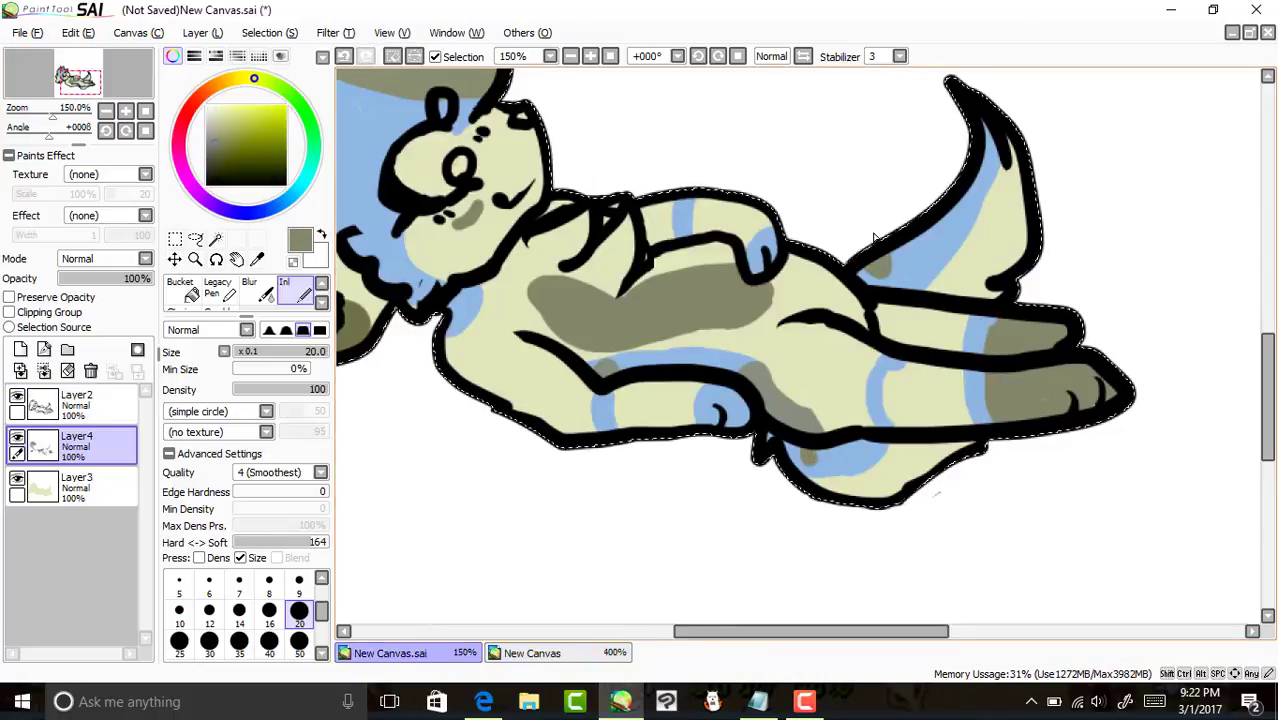
pyautogui.click(532, 653)
pyautogui.click(390, 653)
pyautogui.click(525, 653)
pyautogui.click(445, 653)
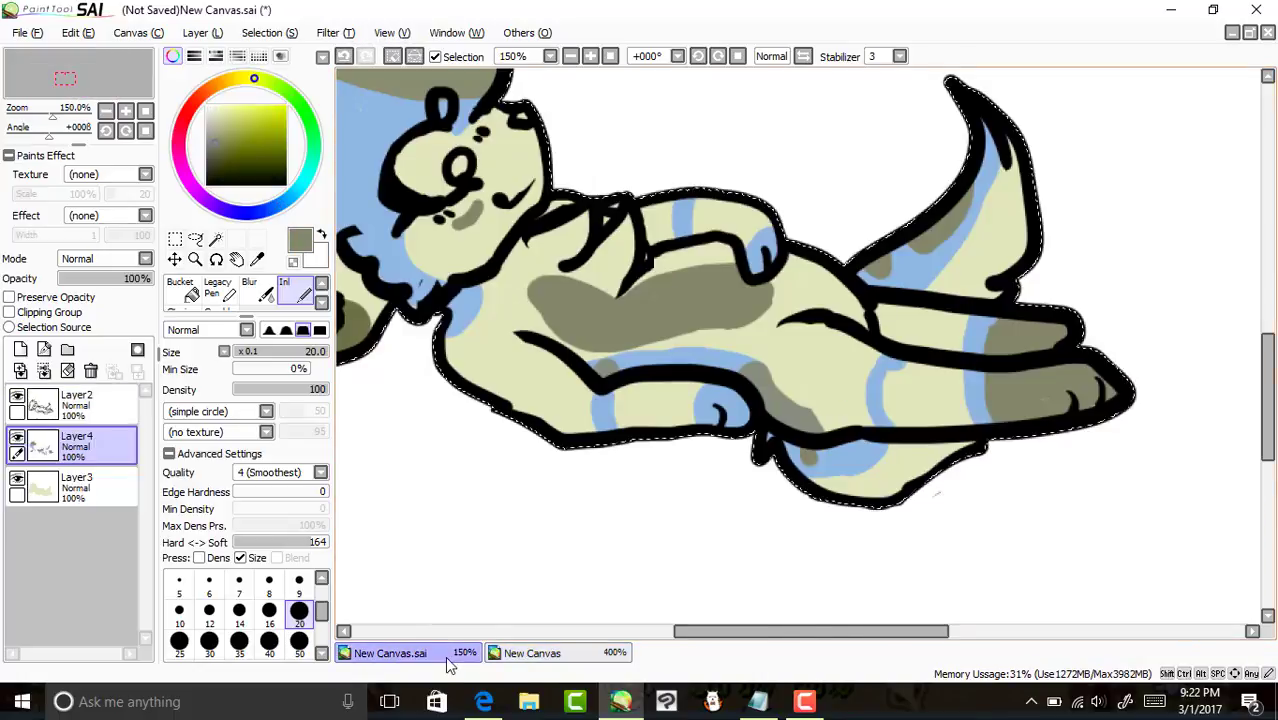
# Sample the green from the reference cat's eye and fill the character's iris with it.
pyautogui.click(550, 653)
pyautogui.rightClick(549, 101)
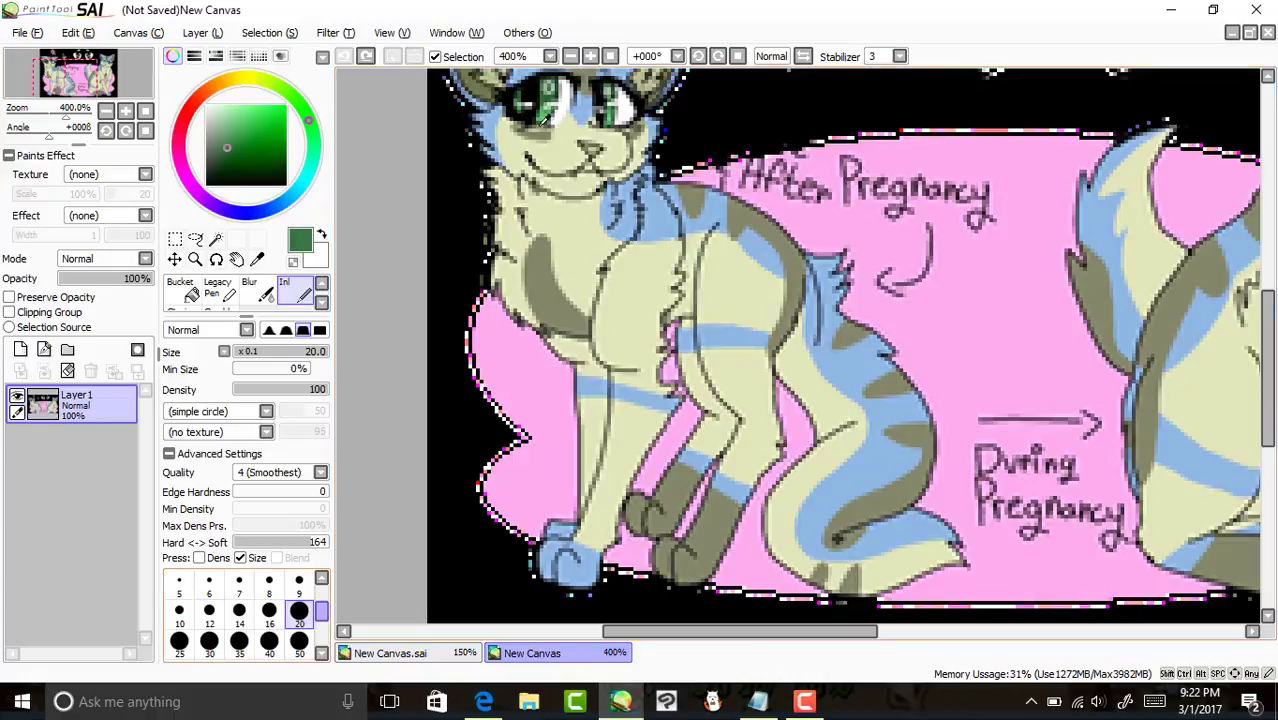
pyautogui.click(367, 655)
pyautogui.moveTo(458, 160); pyautogui.dragTo(459, 170)
pyautogui.click(77, 485)
pyautogui.rightClick(353, 112)
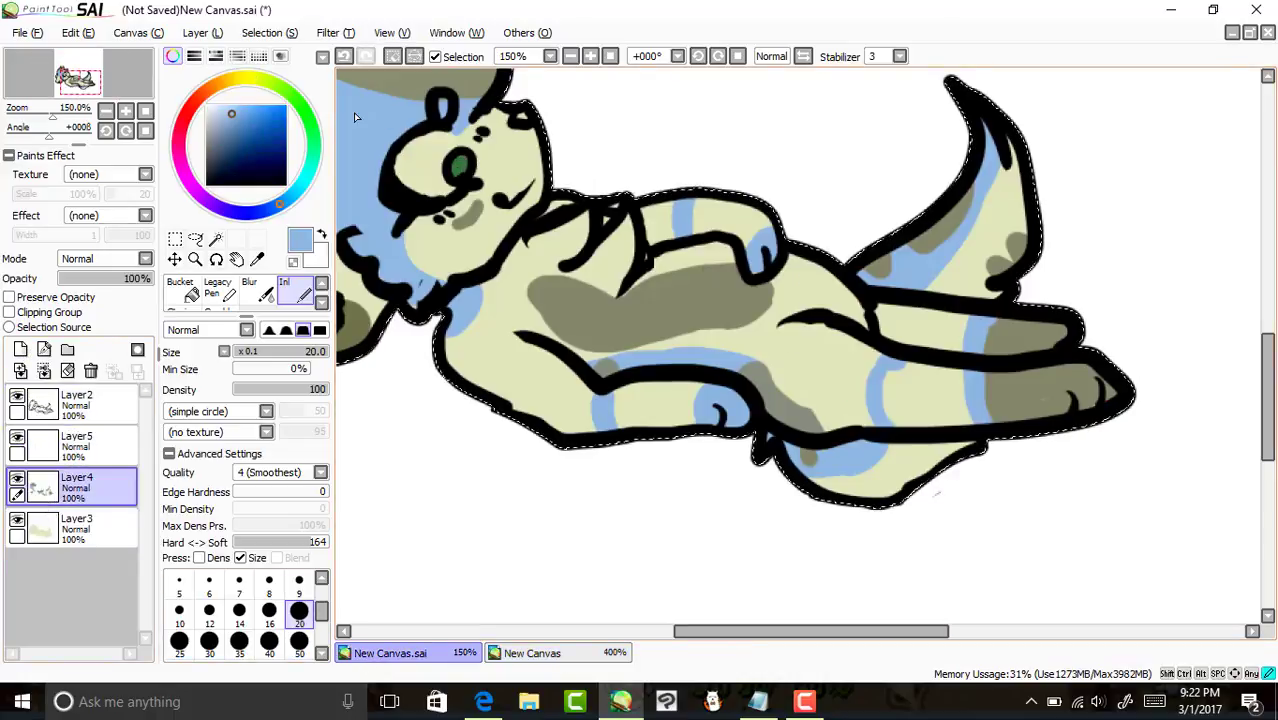
pyautogui.click(542, 656)
pyautogui.moveTo(92, 76); pyautogui.dragTo(137, 80)
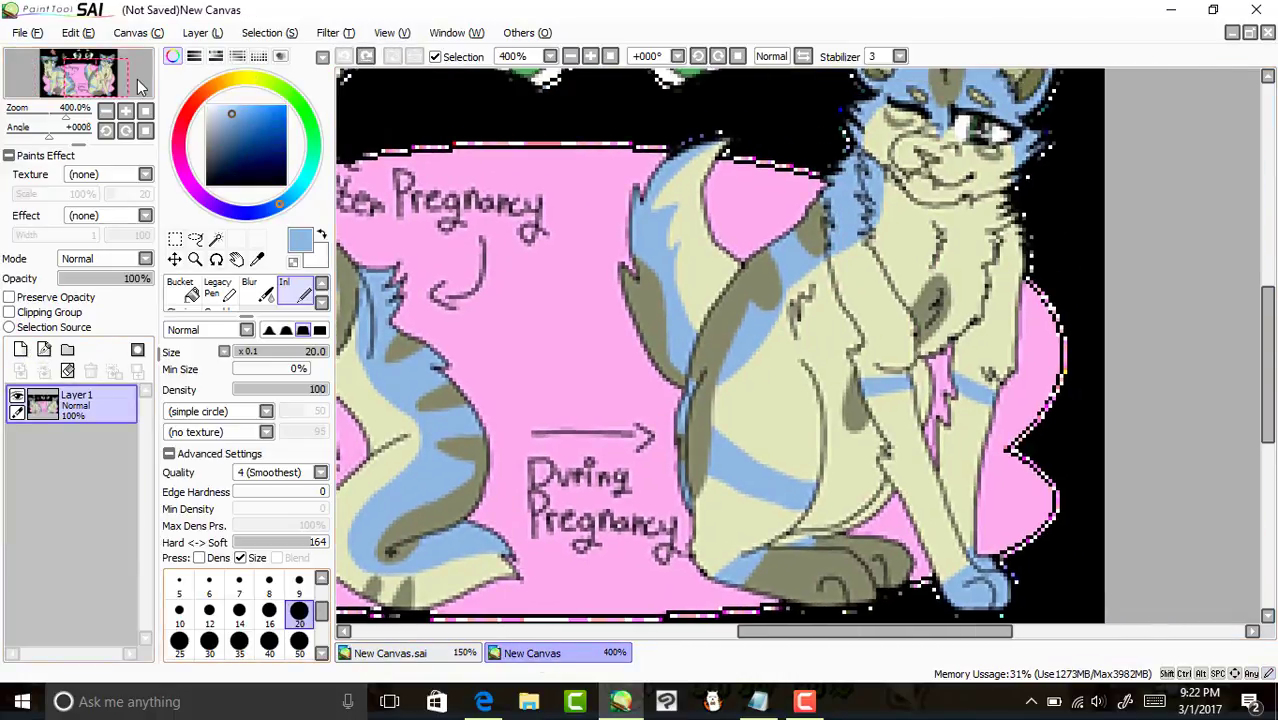
pyautogui.click(390, 655)
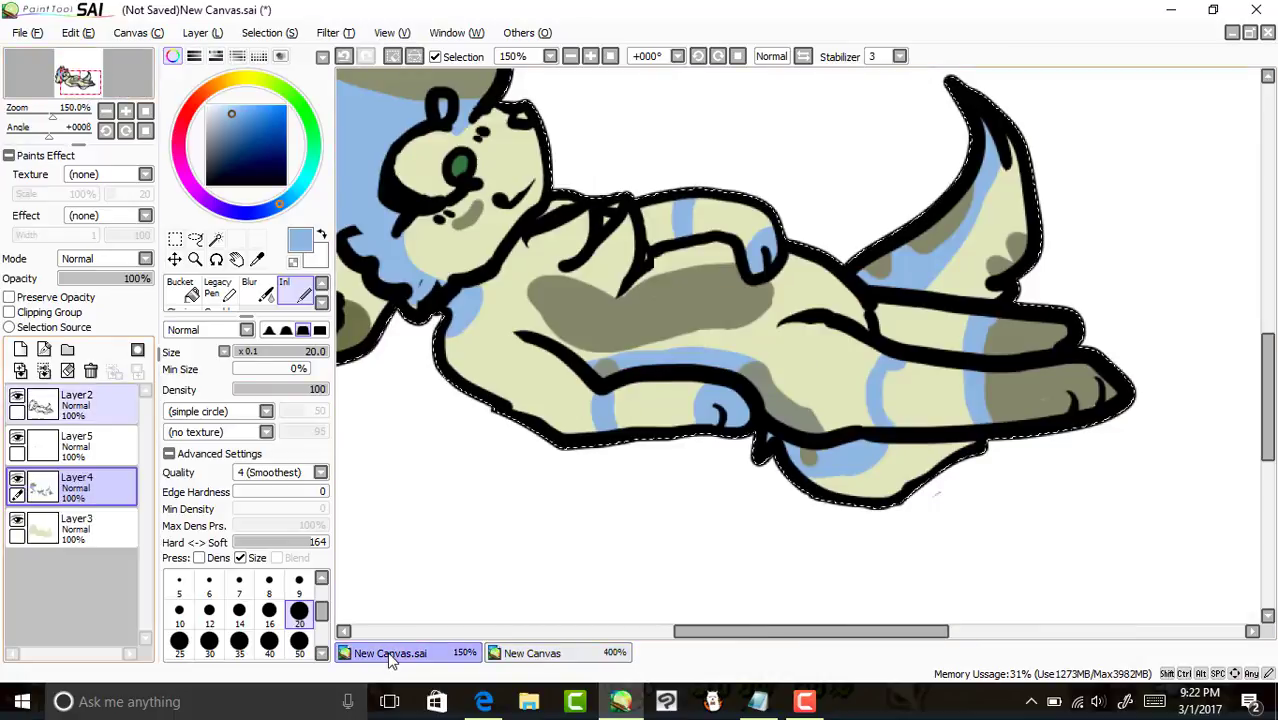
# On Layer5, paint a lighter green glow in the lower part of the iris with a size 5 brush.
pyautogui.click(78, 453)
pyautogui.moveTo(53, 115); pyautogui.dragTo(66, 115)
pyautogui.moveTo(62, 81); pyautogui.dragTo(71, 73)
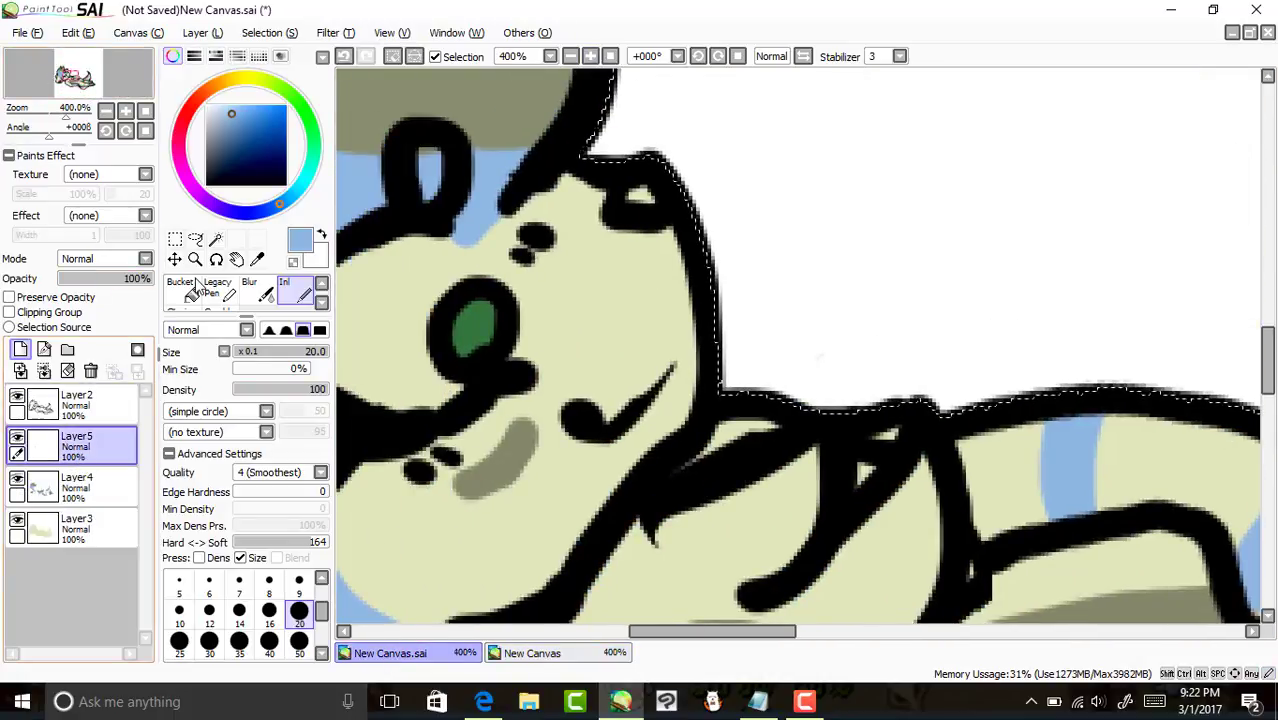
pyautogui.rightClick(484, 322)
pyautogui.click(275, 585)
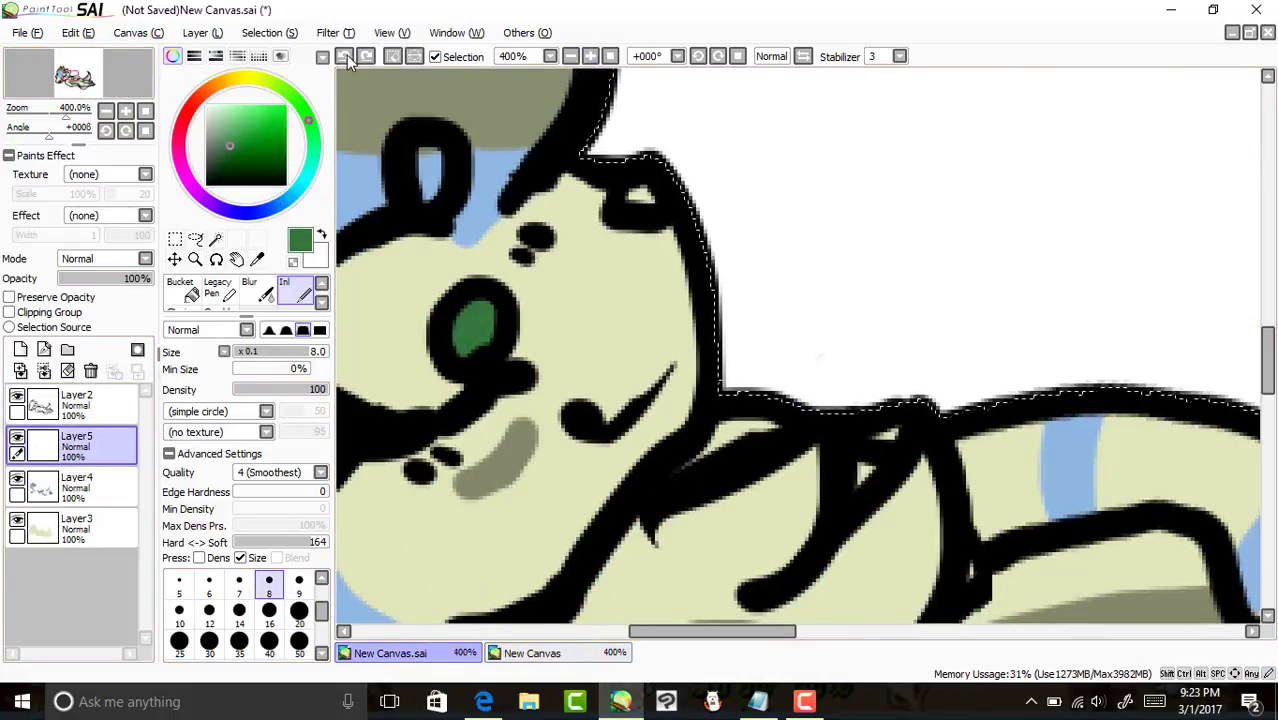
pyautogui.press('[')
pyautogui.press('[')
pyautogui.press('[')
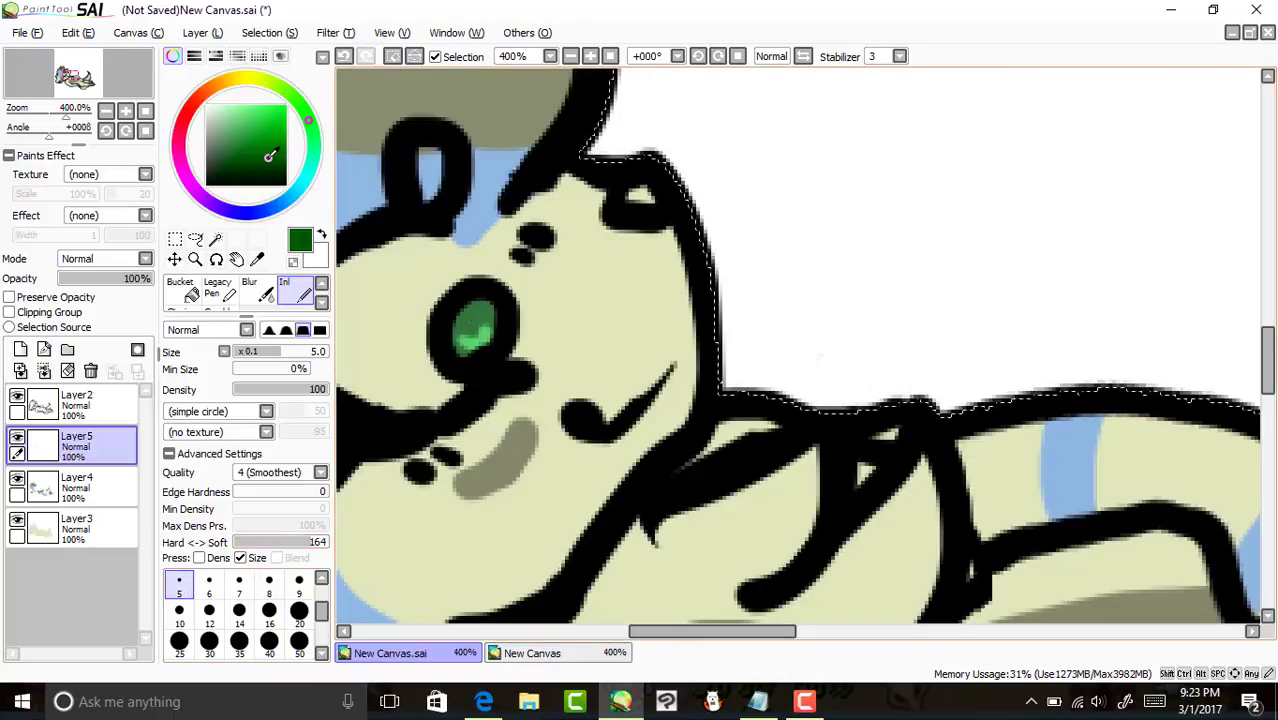
# Add a clipping layer above Layer5, darken the upper part of the iris and soften the shading with Blur.
pyautogui.click(20, 349)
pyautogui.click(50, 313)
pyautogui.click(207, 105)
pyautogui.click(322, 302)
pyautogui.moveTo(488, 322)
pyautogui.mouseDown()
pyautogui.moveTo(462, 350)
pyautogui.moveTo(518, 312)
pyautogui.mouseUp()
pyautogui.click(322, 302)
pyautogui.click(323, 285)
pyautogui.click(322, 284)
pyautogui.click(258, 291)
pyautogui.click(299, 570)
# Add a layer above the line art and draw a white shine streak diagonally across the iris.
pyautogui.click(85, 405)
pyautogui.click(20, 349)
pyautogui.click(296, 290)
# On Layer4, fill the area around the iris with white using a size 20 brush.
pyautogui.click(75, 570)
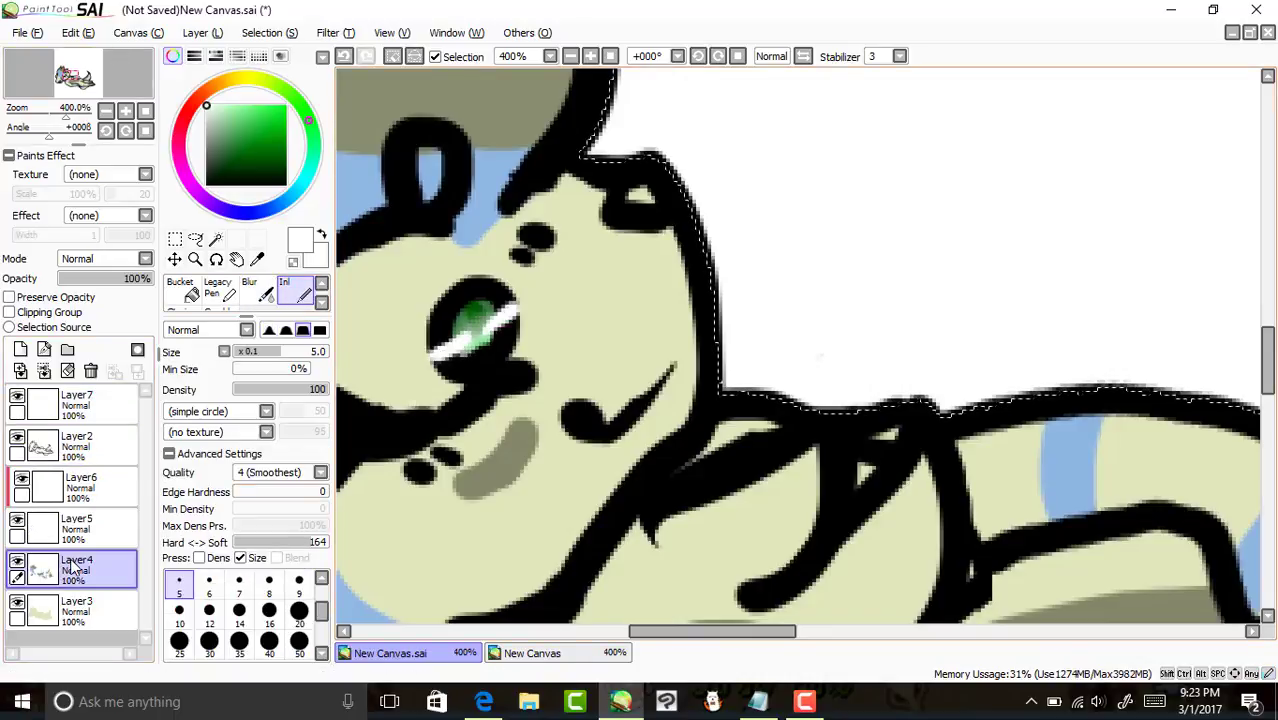
pyautogui.moveTo(445, 268); pyautogui.dragTo(421, 403)
pyautogui.click(299, 611)
pyautogui.moveTo(402, 262)
pyautogui.mouseDown()
pyautogui.moveTo(413, 308)
pyautogui.moveTo(352, 360)
pyautogui.mouseUp()
pyautogui.moveTo(712, 631); pyautogui.dragTo(680, 631)
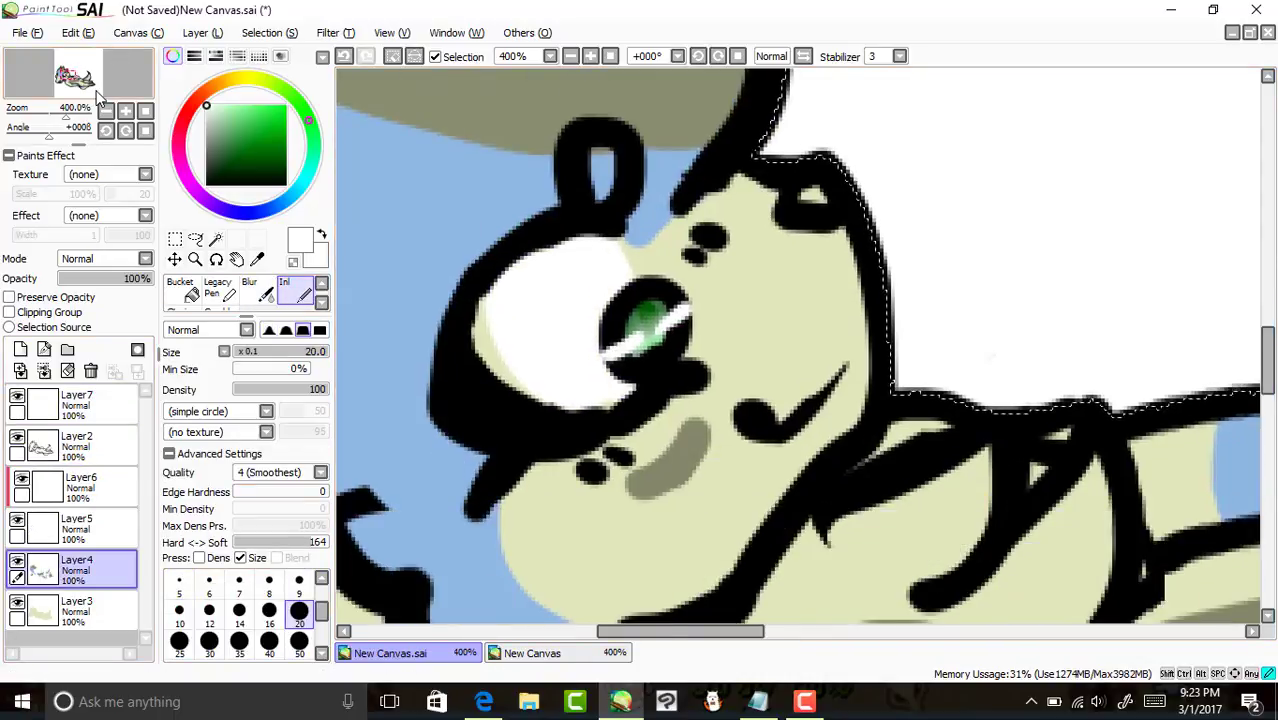
pyautogui.moveTo(505, 378); pyautogui.dragTo(476, 337)
# Shade the white of the eye pale blue-grey and fill the nose with green sampled from the iris.
pyautogui.rightClick(422, 340)
pyautogui.moveTo(207, 107); pyautogui.dragTo(206, 119)
pyautogui.moveTo(602, 270)
pyautogui.mouseDown()
pyautogui.moveTo(487, 348)
pyautogui.moveTo(486, 325)
pyautogui.moveTo(533, 256)
pyautogui.mouseUp()
pyautogui.click(531, 652)
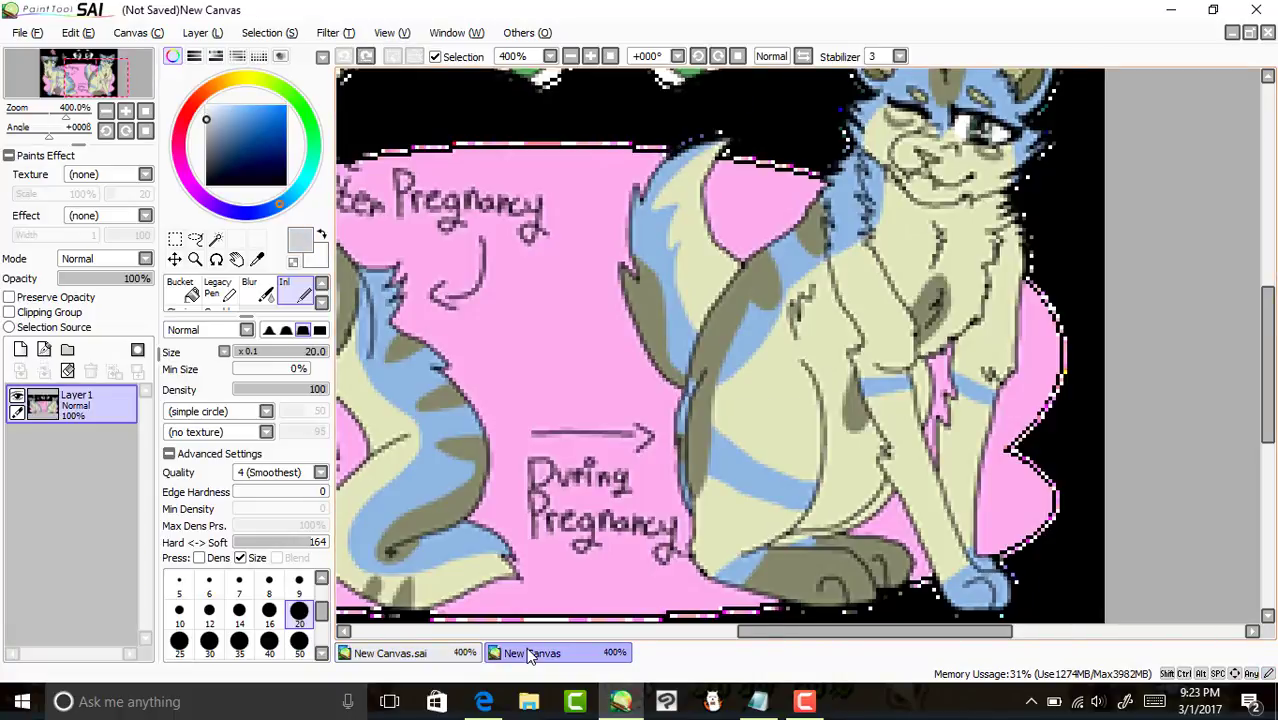
pyautogui.click(431, 649)
pyautogui.rightClick(647, 317)
pyautogui.moveTo(805, 198); pyautogui.dragTo(821, 195)
# Add a layer above Layer6 and bucket-fill the whole character with light purple.
pyautogui.click(612, 56)
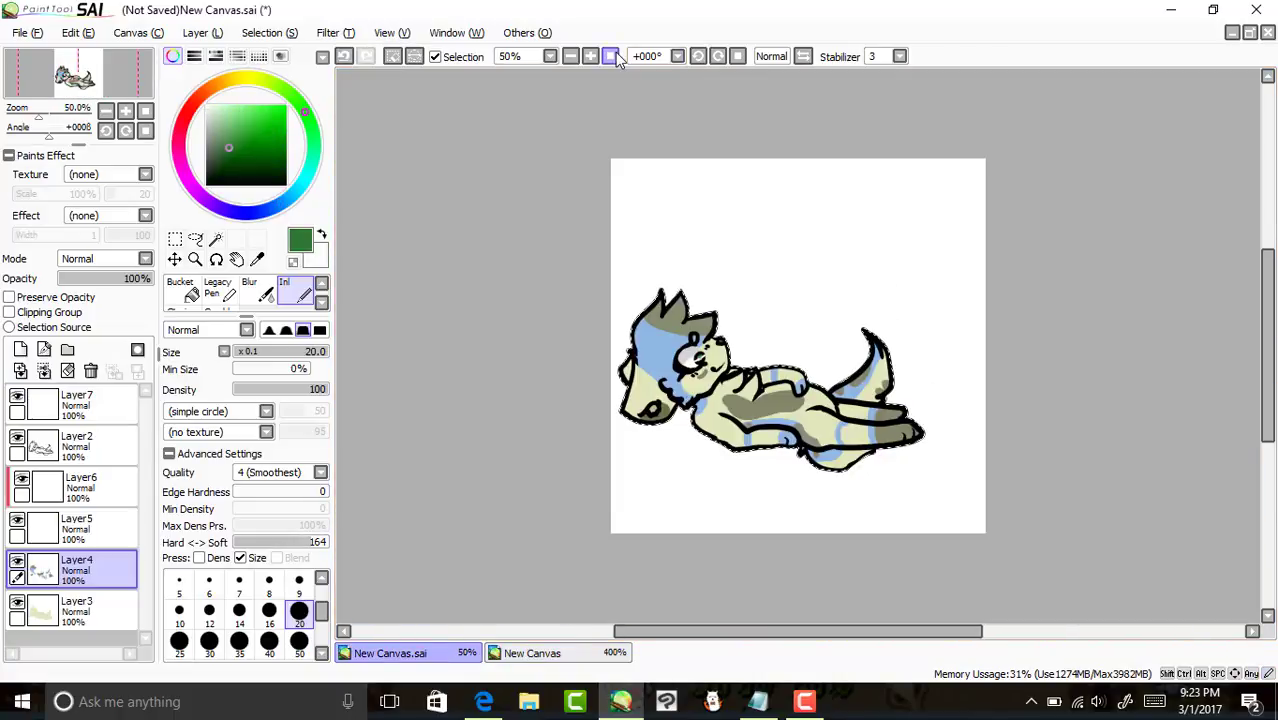
pyautogui.click(82, 486)
pyautogui.click(20, 350)
pyautogui.click(204, 198)
pyautogui.click(237, 106)
pyautogui.click(184, 291)
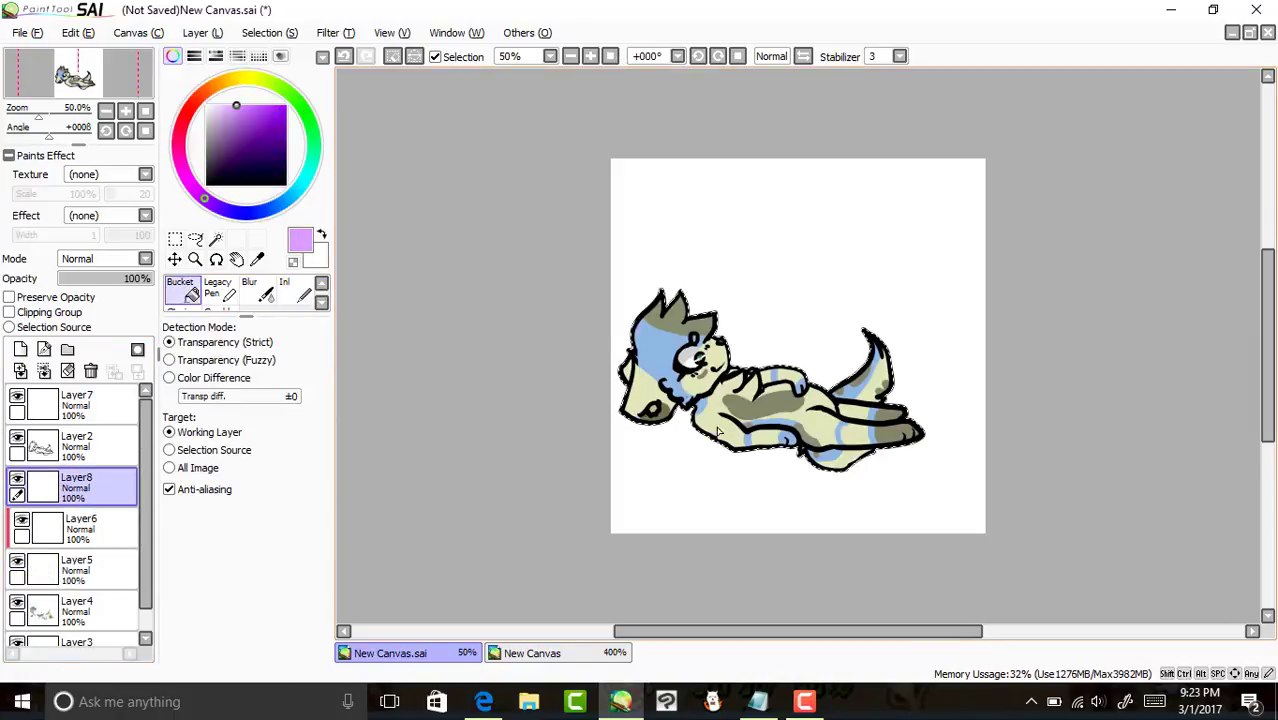
pyautogui.click(717, 432)
# Erase the purple from the lit areas of the face, belly, arms, legs and tail with the size 50 ink pen.
pyautogui.scroll(2, 717, 432)
pyautogui.click(284, 287)
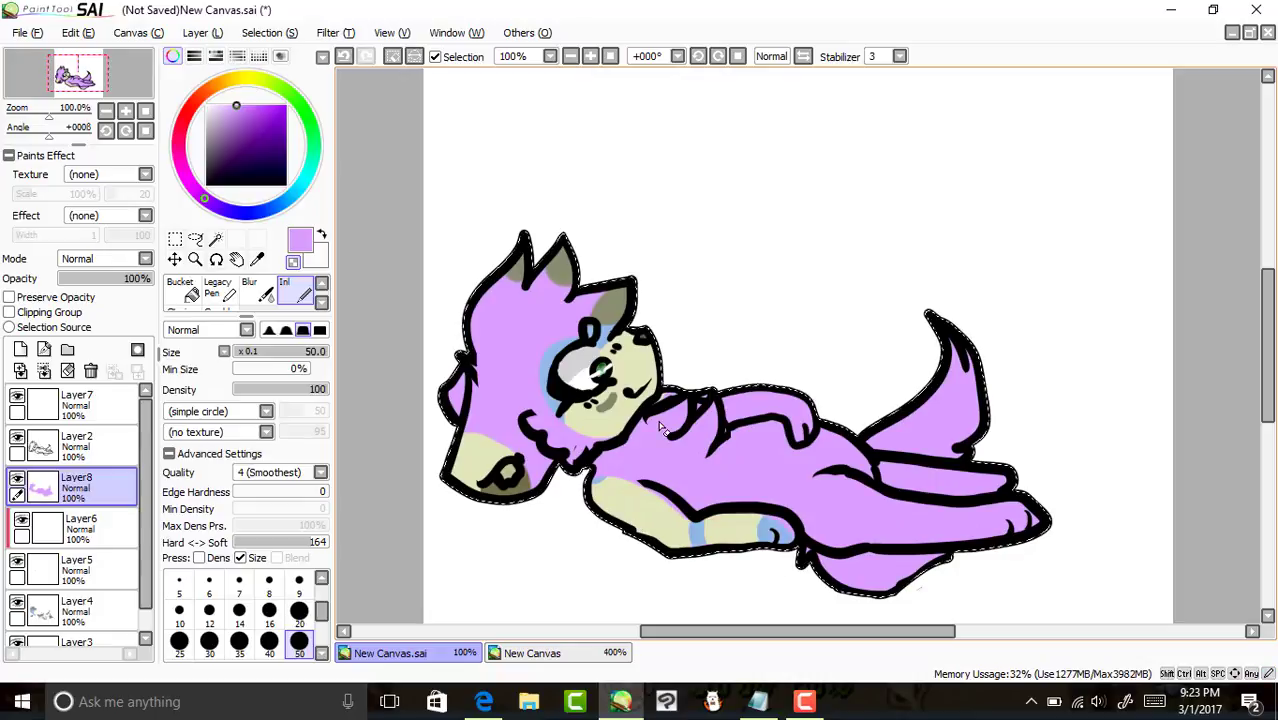
pyautogui.moveTo(769, 477); pyautogui.dragTo(853, 525)
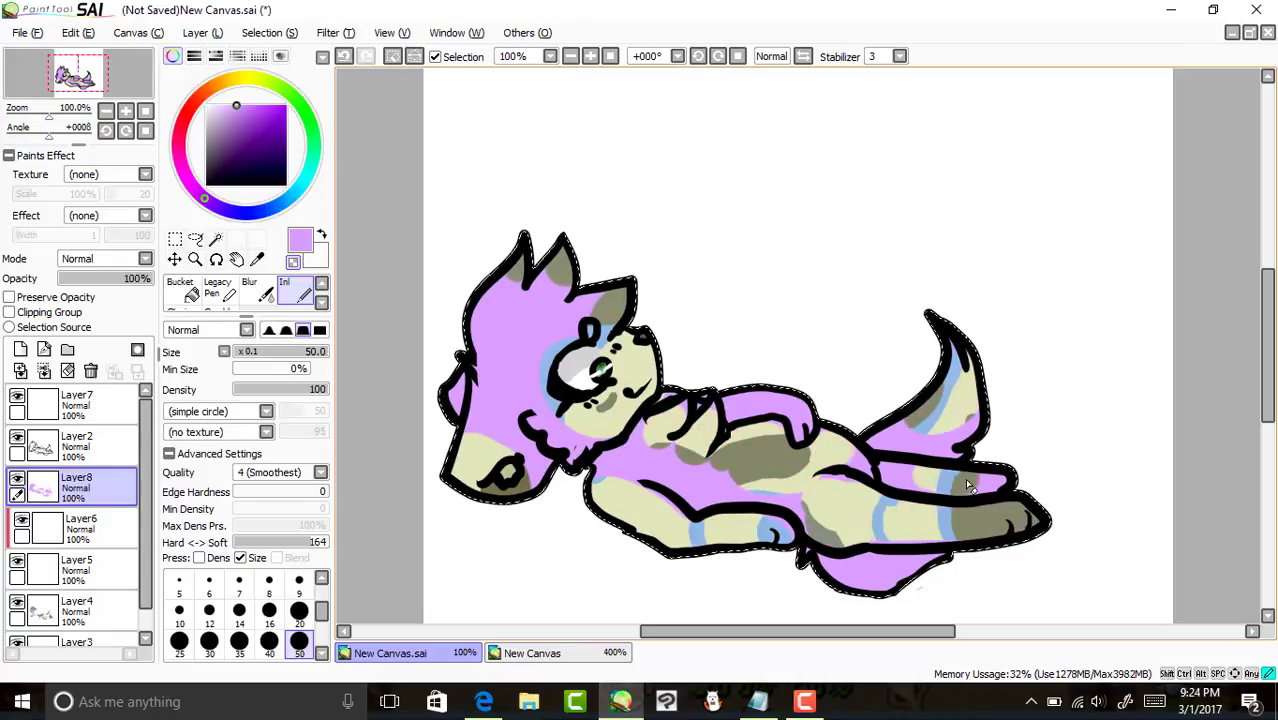
# Set the purple shading layer to Multiply at 33% opacity.
pyautogui.click(105, 258)
pyautogui.click(100, 285)
pyautogui.moveTo(125, 278); pyautogui.dragTo(88, 278)
# Add a layer above the shading and paint pale lavender highlights on the hair spikes, ear, arms, tail and foot.
pyautogui.click(20, 349)
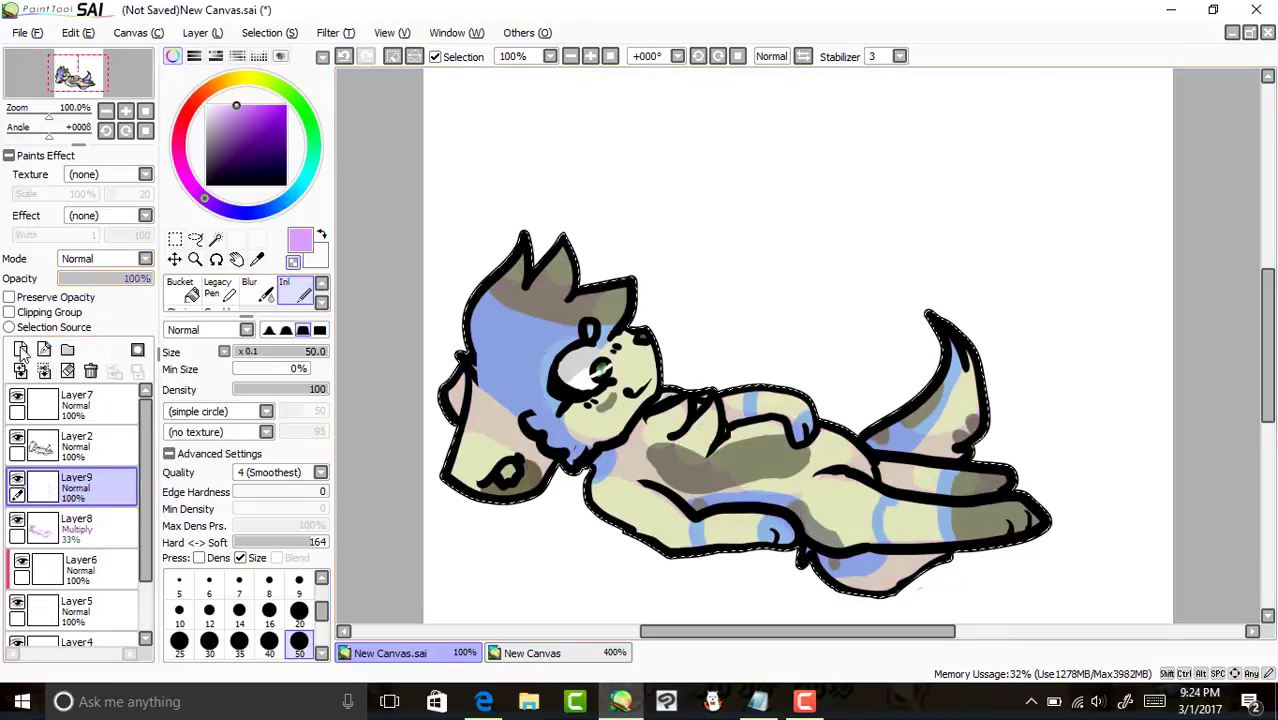
pyautogui.click(217, 105)
pyautogui.moveTo(630, 303); pyautogui.dragTo(617, 276)
pyautogui.moveTo(897, 408); pyautogui.dragTo(1020, 515)
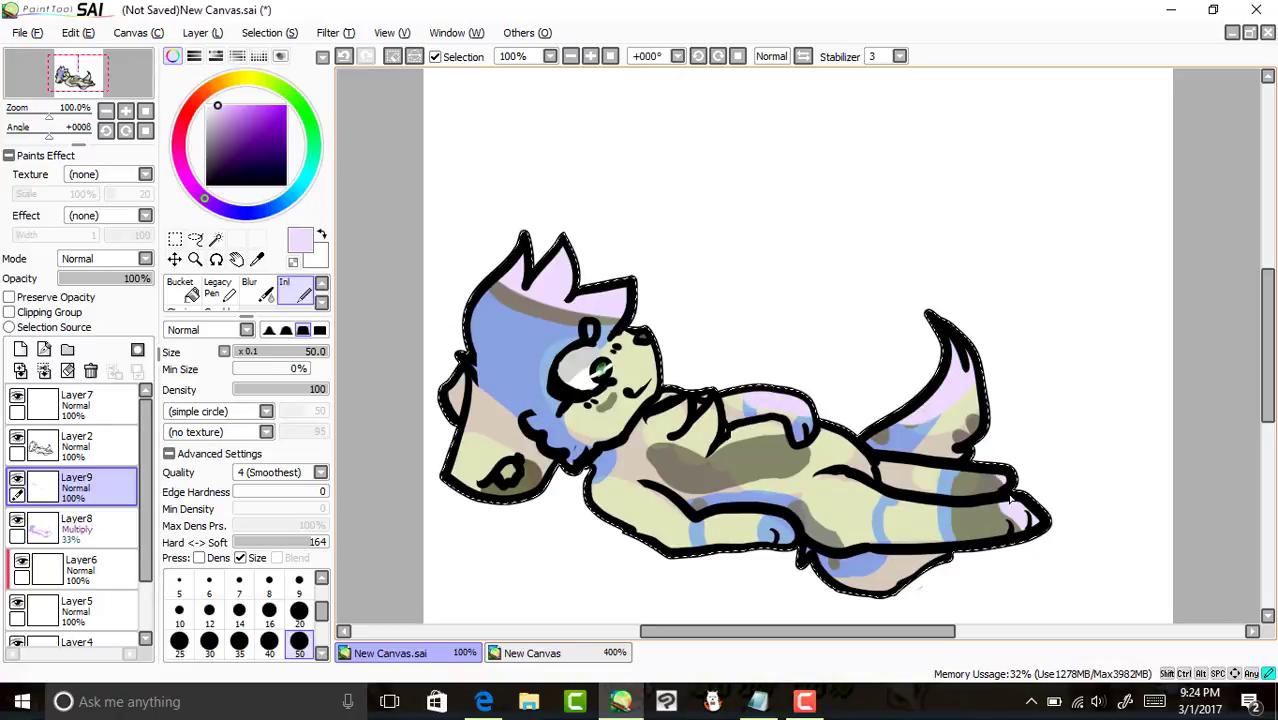
pyautogui.moveTo(650, 495); pyautogui.dragTo(773, 545)
# Set the highlight layer to Luminosity at 29% opacity.
pyautogui.click(105, 258)
pyautogui.click(85, 335)
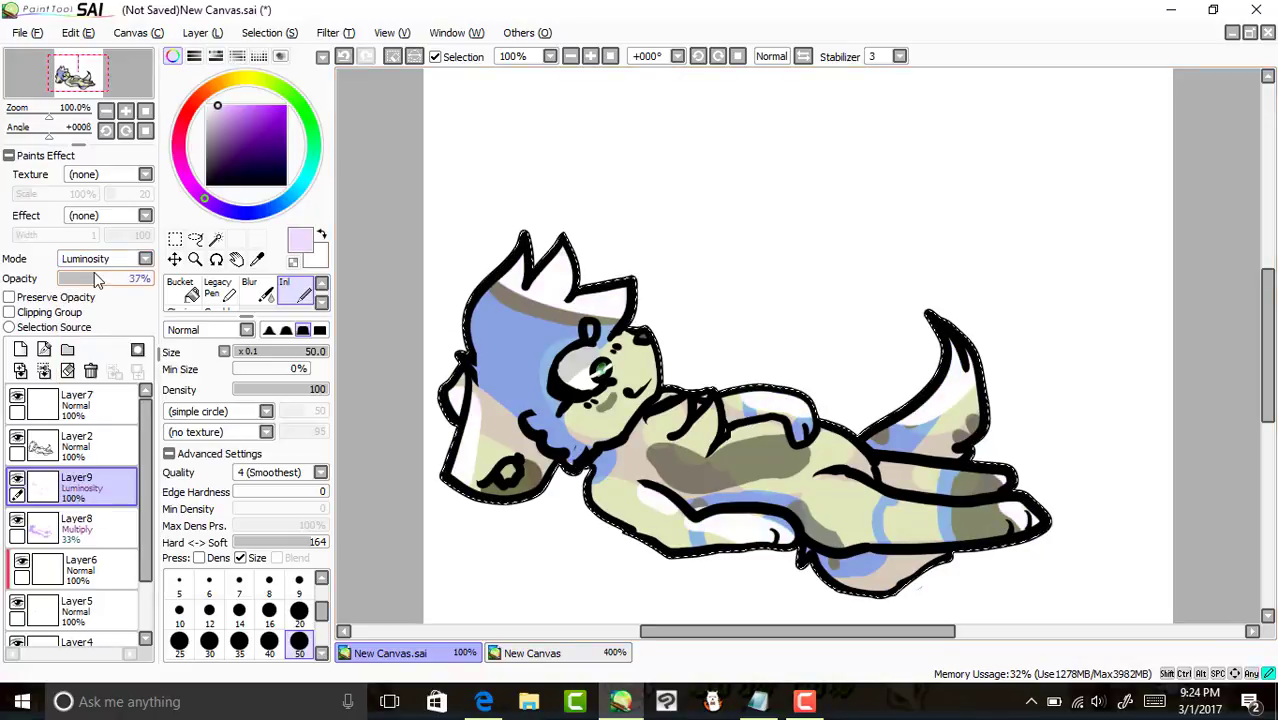
pyautogui.moveTo(150, 278); pyautogui.dragTo(85, 278)
# Soften the highlights on the hair, ear and lower arm with the Blur tool at size 120.
pyautogui.click(249, 288)
pyautogui.click(299, 653)
pyautogui.moveTo(505, 295); pyautogui.dragTo(610, 295)
pyautogui.moveTo(485, 400); pyautogui.dragTo(490, 475)
pyautogui.moveTo(745, 497); pyautogui.dragTo(778, 530)
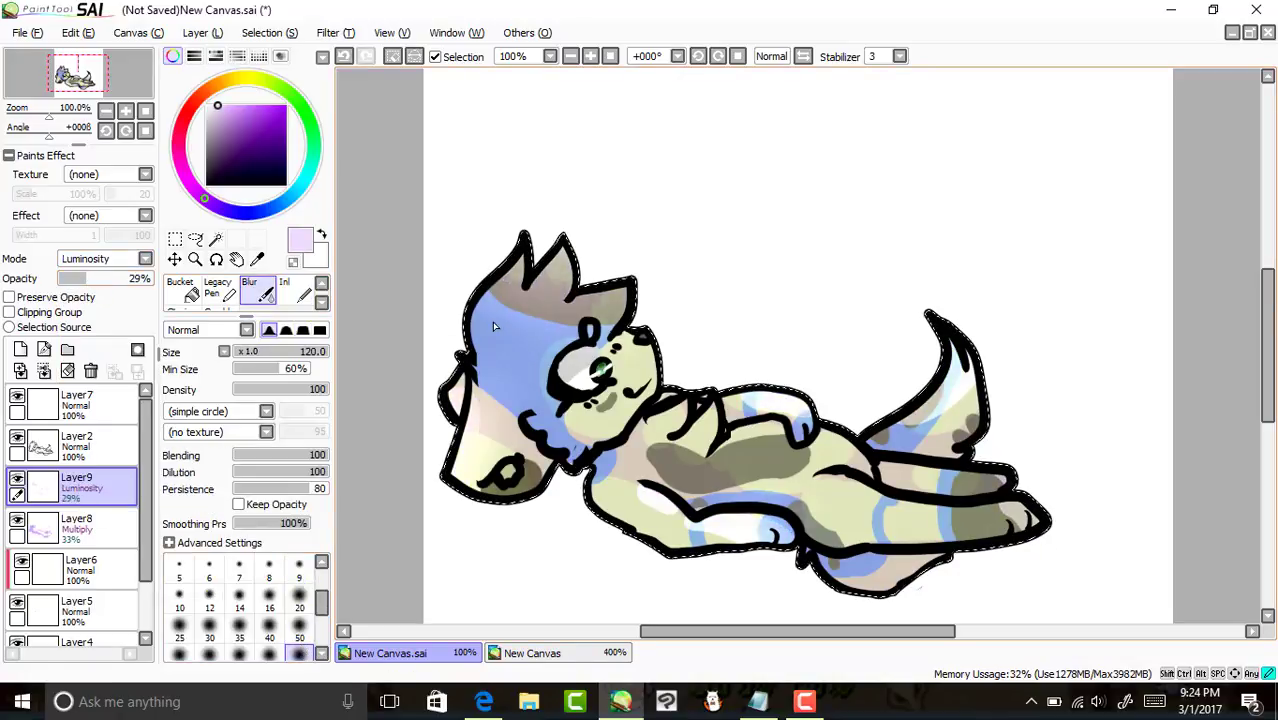
# Soften the highlights on the raised tail with the Blur tool and clear the selection around the cat.
pyautogui.moveTo(955, 360); pyautogui.dragTo(910, 440)
pyautogui.click(94, 533)
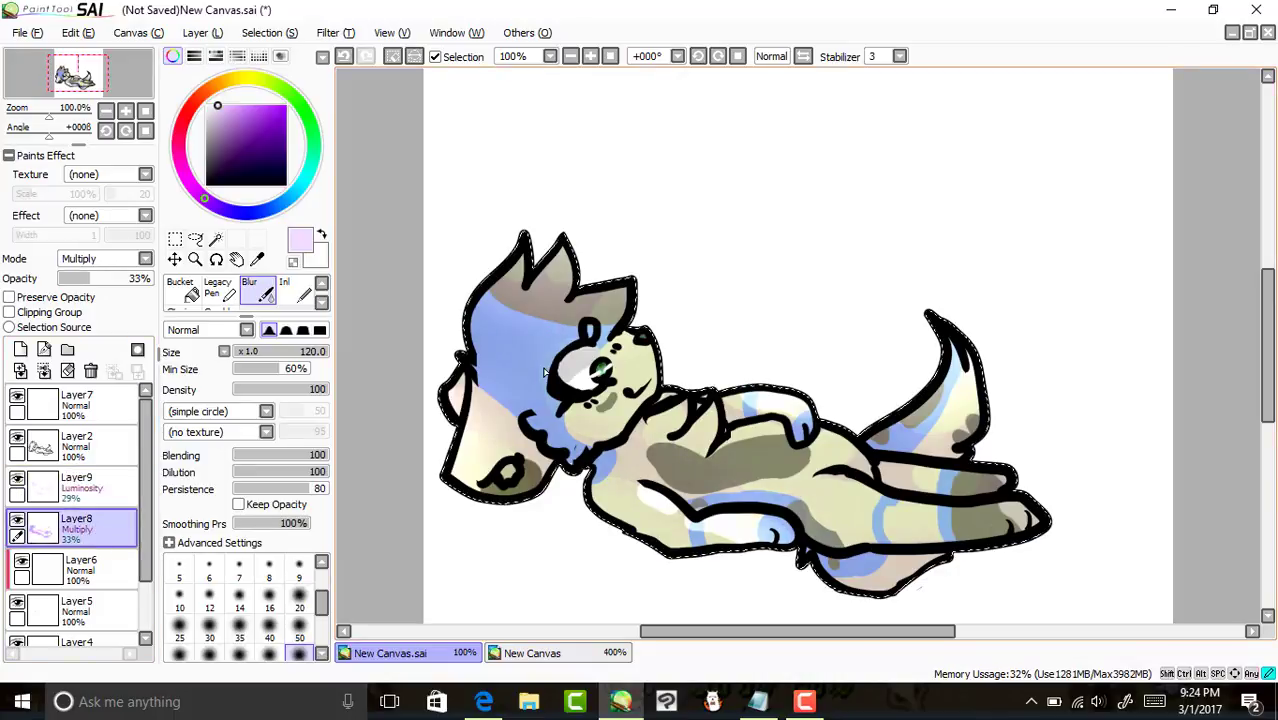
pyautogui.click(393, 57)
pyautogui.click(592, 57)
pyautogui.click(609, 57)
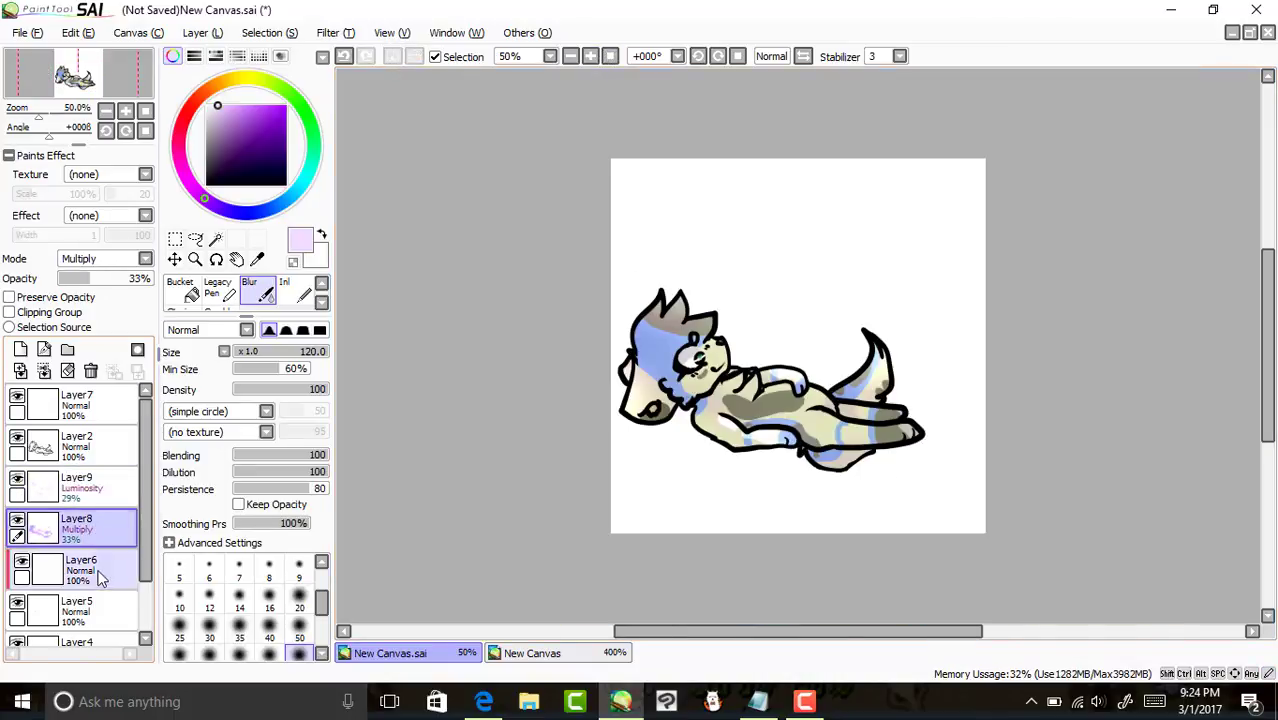
# Merge all the drawing's layers down into Layer3 and move the flattened cat closer to the canvas's horizontal centre.
pyautogui.click(88, 408)
pyautogui.moveTo(147, 447); pyautogui.dragTo(147, 495)
pyautogui.click(80, 499)
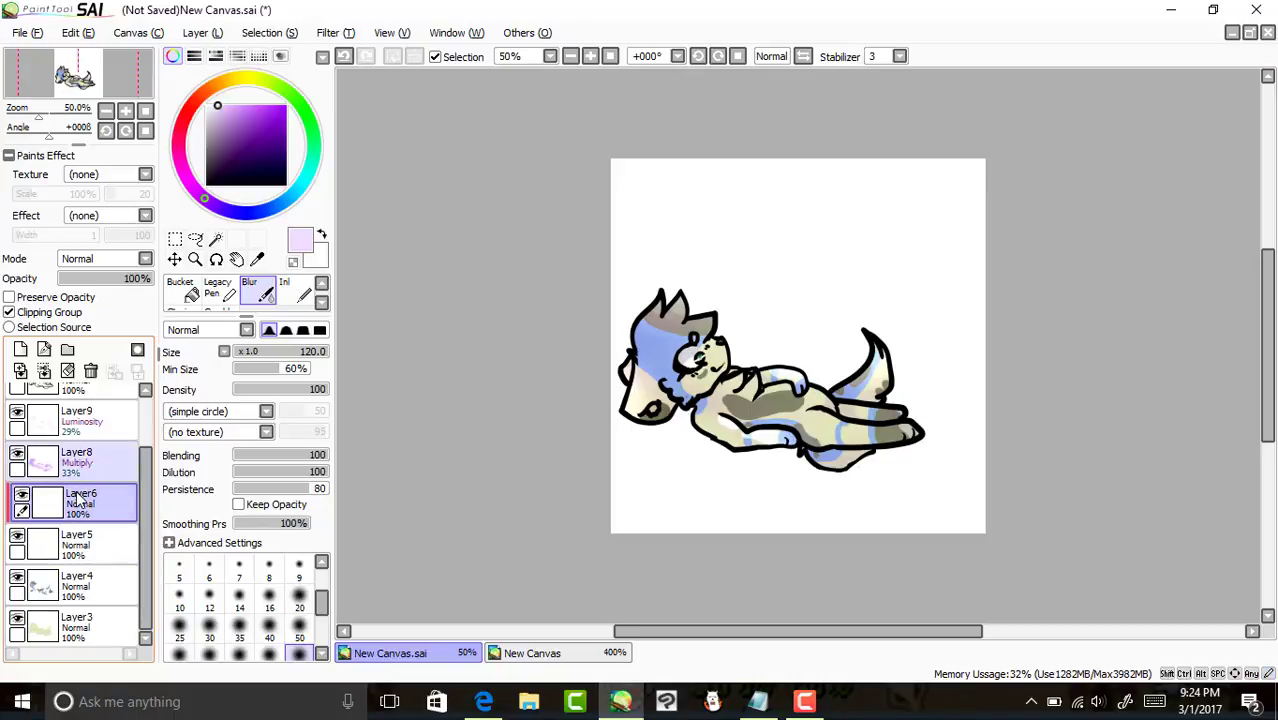
pyautogui.click(46, 373)
pyautogui.click(46, 373)
pyautogui.click(46, 373)
pyautogui.click(70, 463)
pyautogui.click(46, 373)
pyautogui.click(70, 426)
pyautogui.click(47, 374)
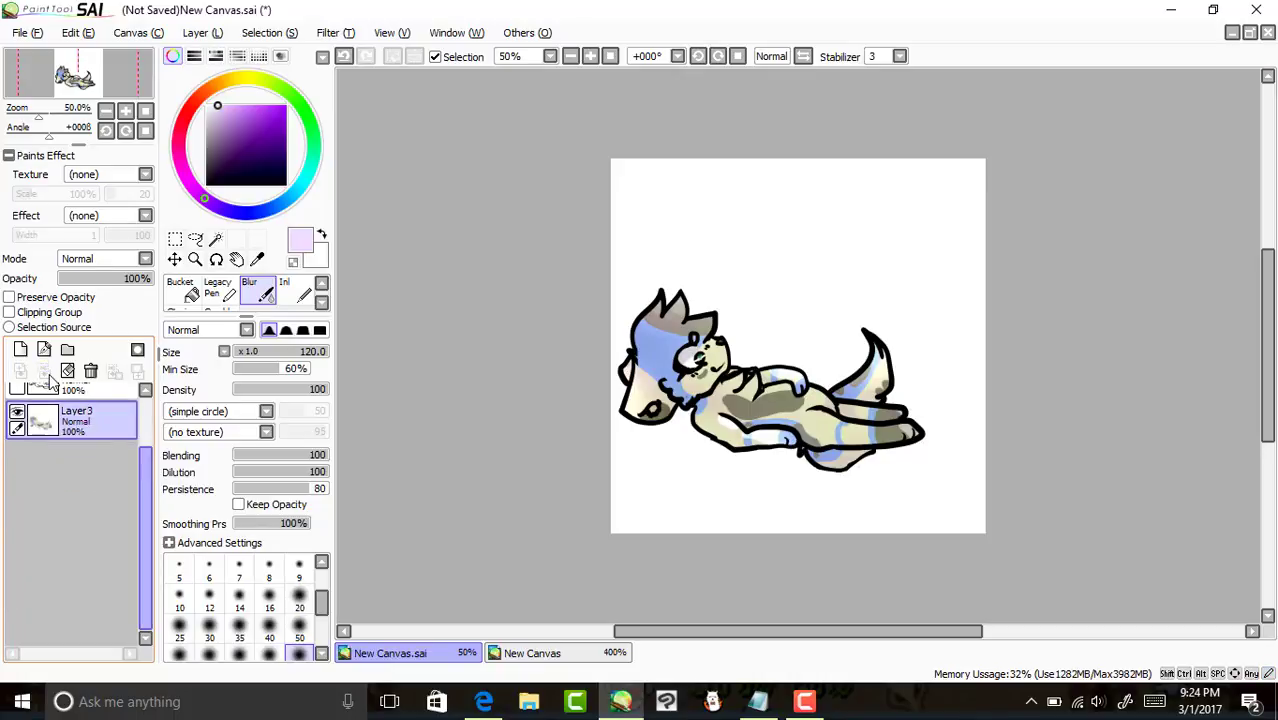
pyautogui.click(62, 391)
pyautogui.click(46, 373)
pyautogui.click(175, 259)
pyautogui.moveTo(546, 371); pyautogui.dragTo(594, 379)
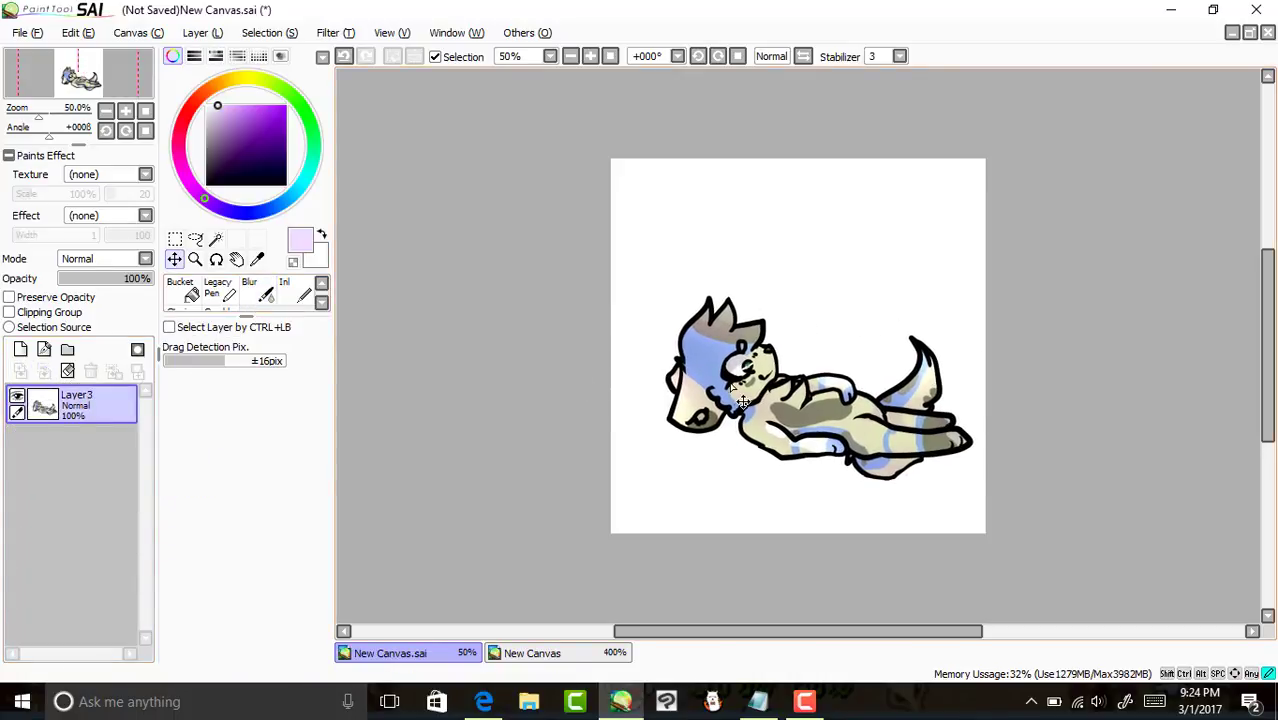
# Add a new layer and sign the lower foot in light purple with circled initials and 2017, using an inking brush at size 9.
pyautogui.click(20, 349)
pyautogui.click(296, 291)
pyautogui.click(590, 57)
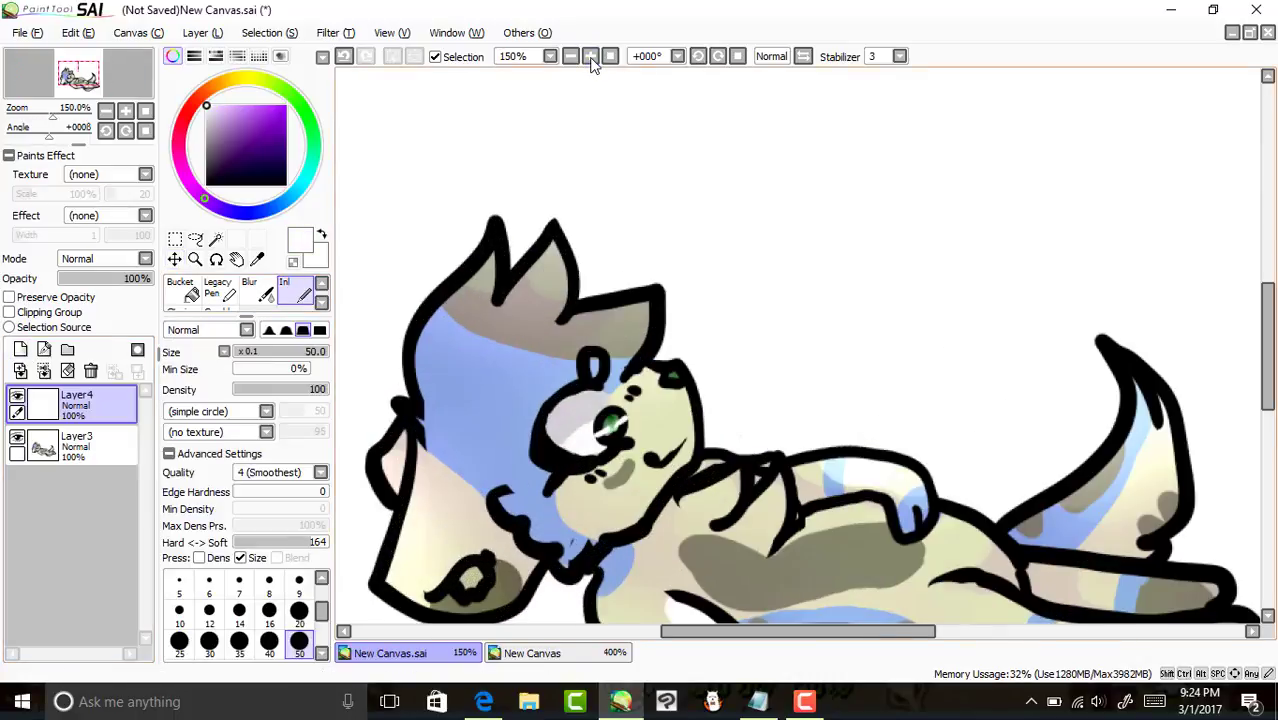
pyautogui.click(591, 58)
pyautogui.click(591, 58)
pyautogui.click(240, 106)
pyautogui.moveTo(107, 66); pyautogui.dragTo(124, 80)
pyautogui.moveTo(640, 338); pyautogui.dragTo(626, 288)
pyautogui.click(345, 59)
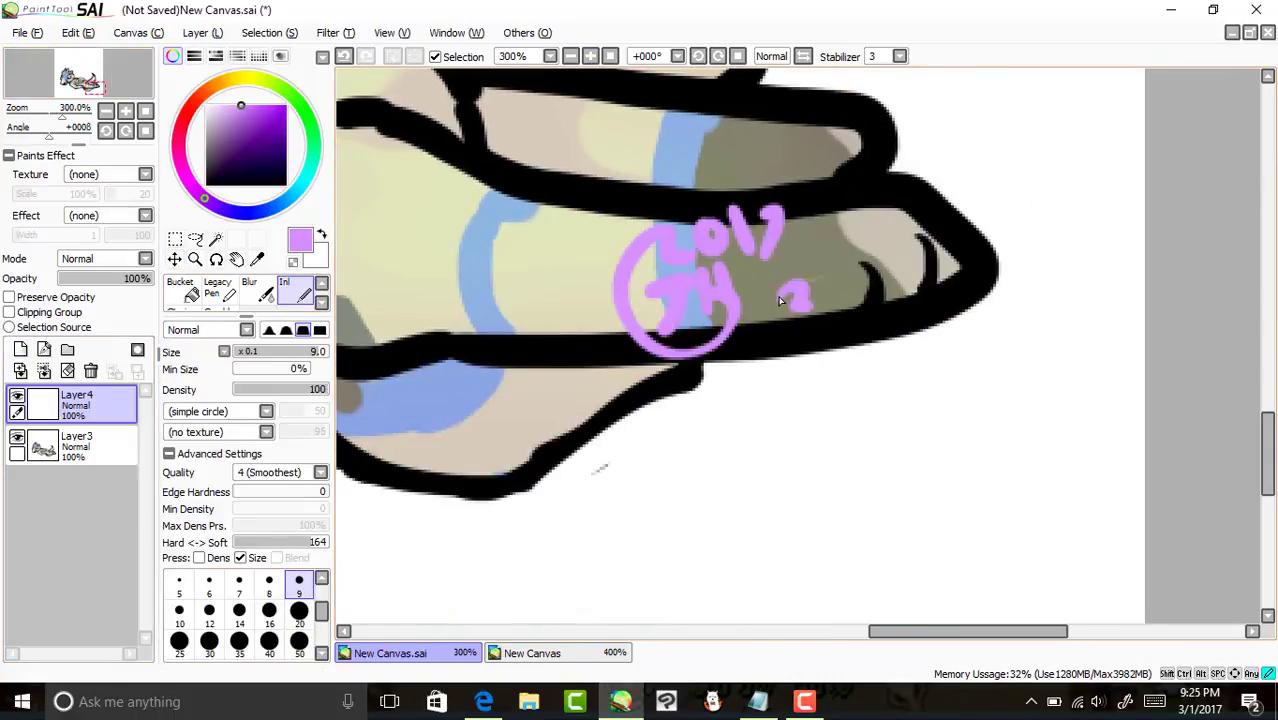
pyautogui.moveTo(922, 250); pyautogui.dragTo(930, 294)
# Set the signature layer's opacity to 33%.
pyautogui.moveTo(146, 279); pyautogui.dragTo(89, 279)
pyautogui.click(610, 57)
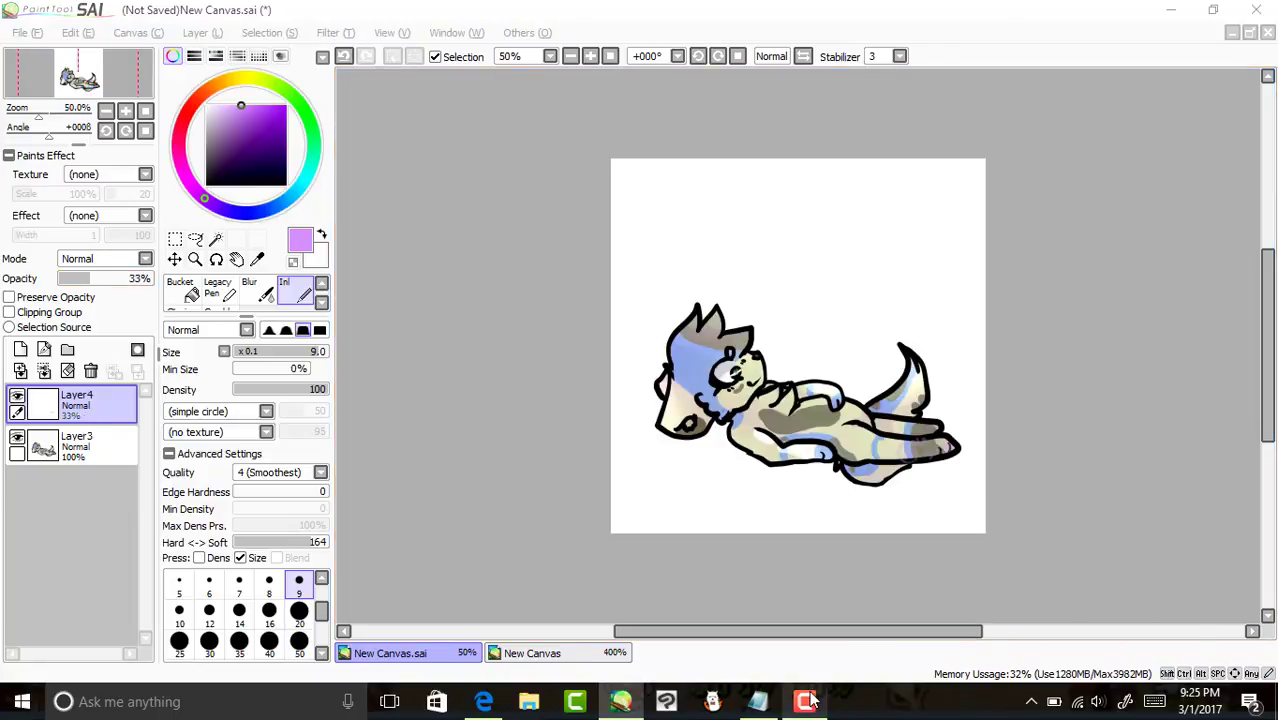